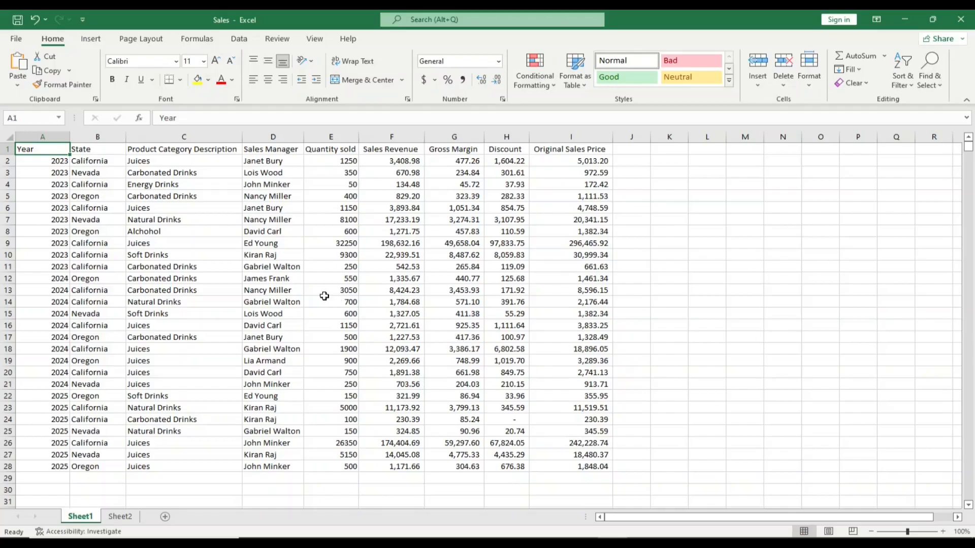
Convert the sales data range A1:I28 into an Excel table with headers
{"action": "left_click", "coordinate": [175, 245]}
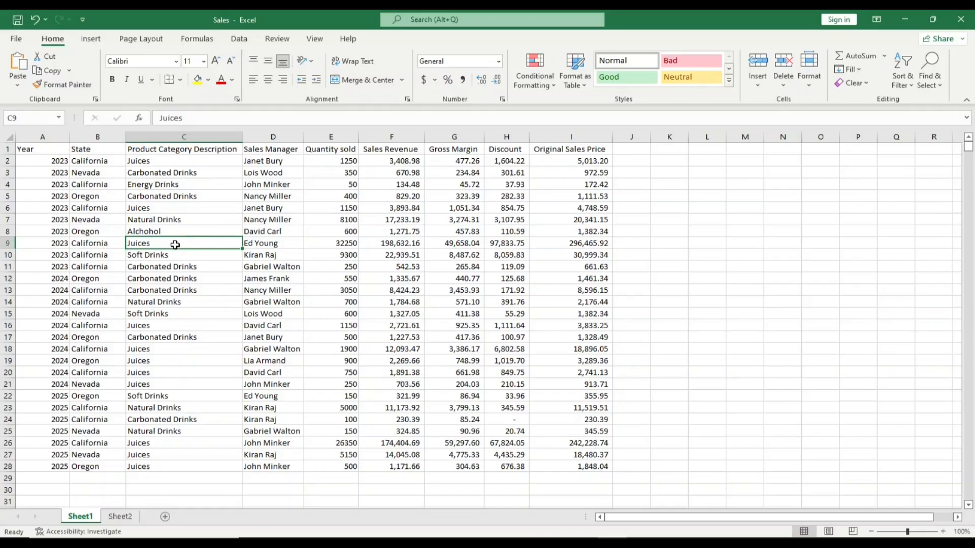
{"action": "key", "text": "ctrl+t"}
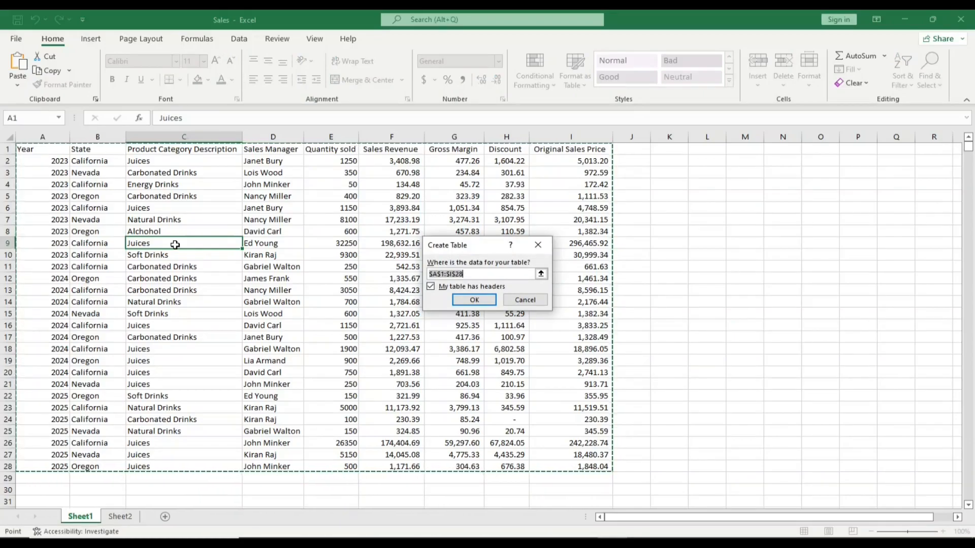
{"action": "left_click", "coordinate": [475, 302]}
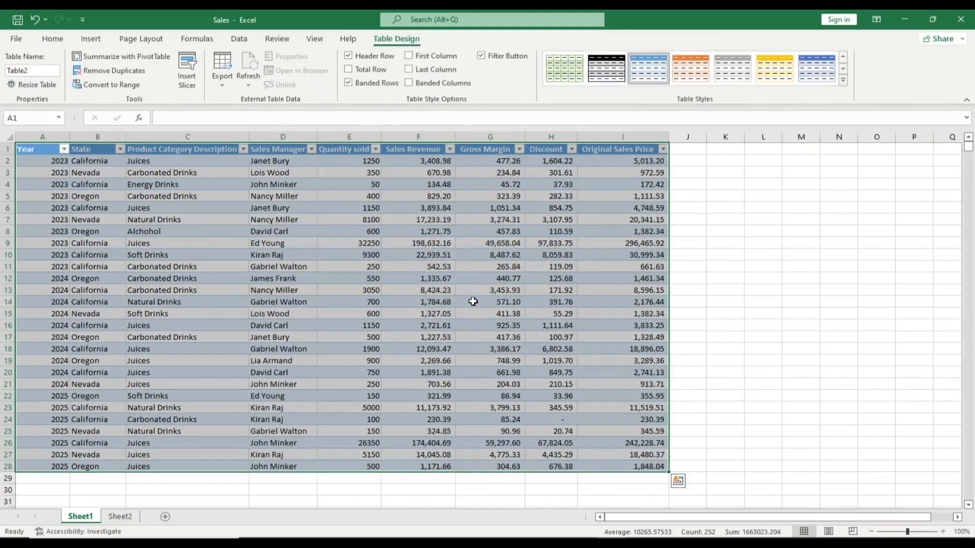
{"action": "left_click", "coordinate": [44, 161]}
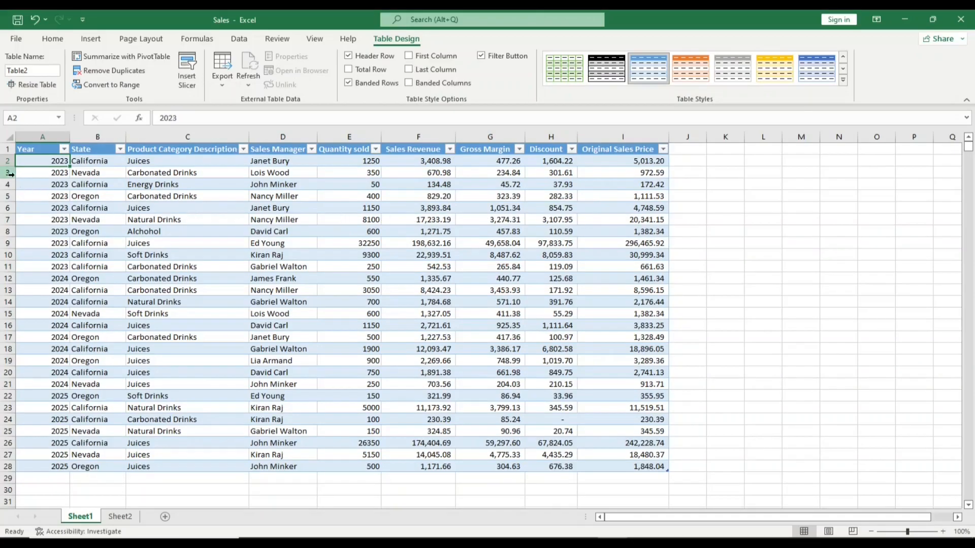
Insert slicers for Year, State, Product Category Description and Sales Manager from the whole sales table
{"action": "left_click", "coordinate": [32, 150]}
{"action": "left_click_drag", "start_coordinate": [39, 158], "coordinate": [626, 473]}
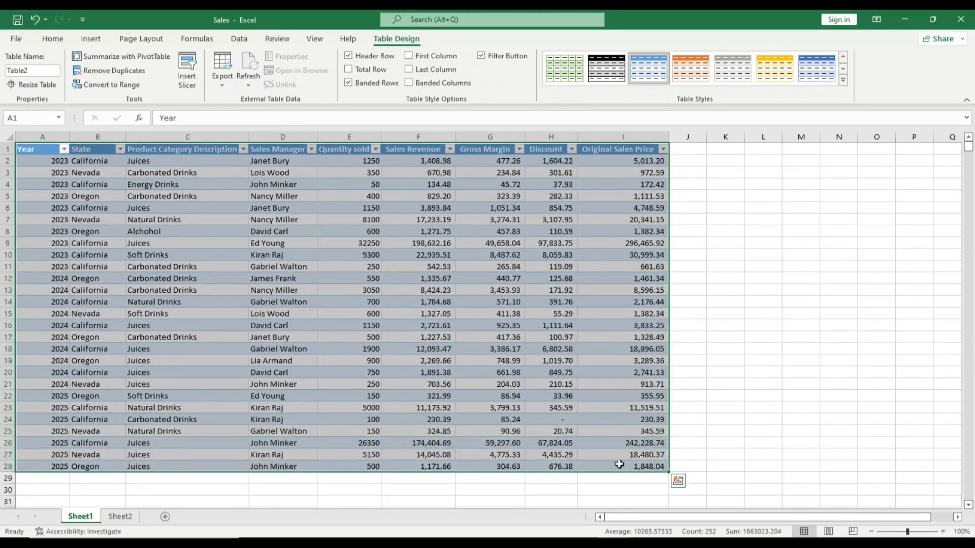
{"action": "left_click", "coordinate": [92, 43]}
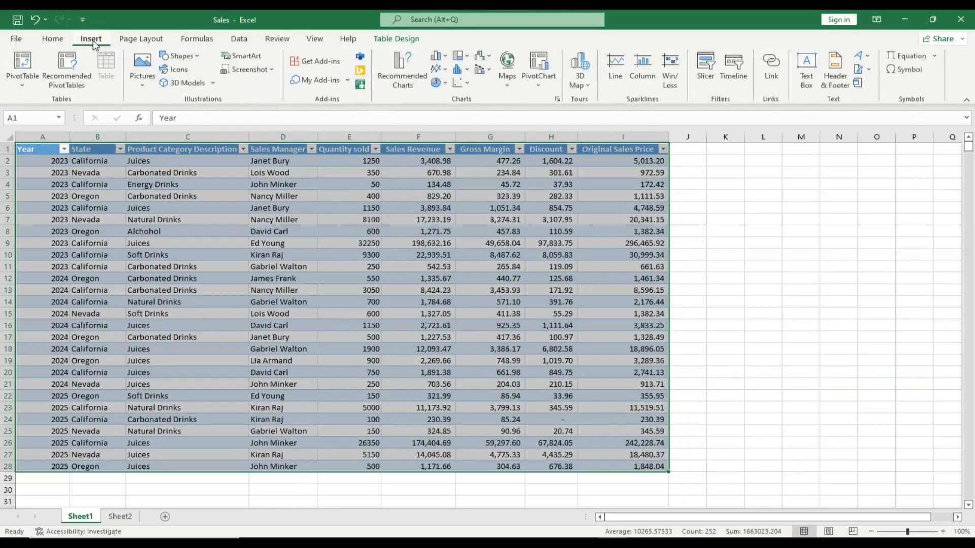
{"action": "left_click", "coordinate": [707, 71]}
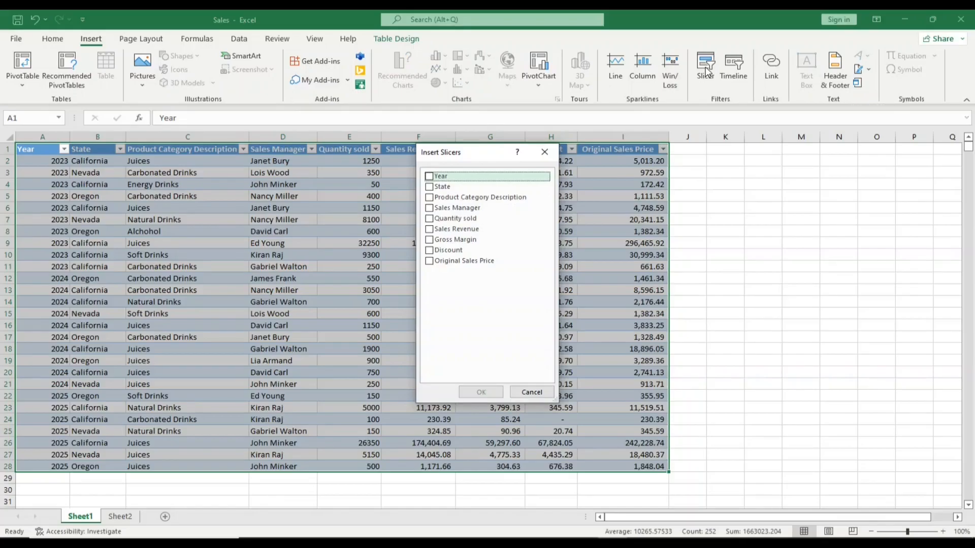
{"action": "left_click", "coordinate": [428, 177]}
{"action": "left_click", "coordinate": [429, 187]}
{"action": "left_click", "coordinate": [429, 198]}
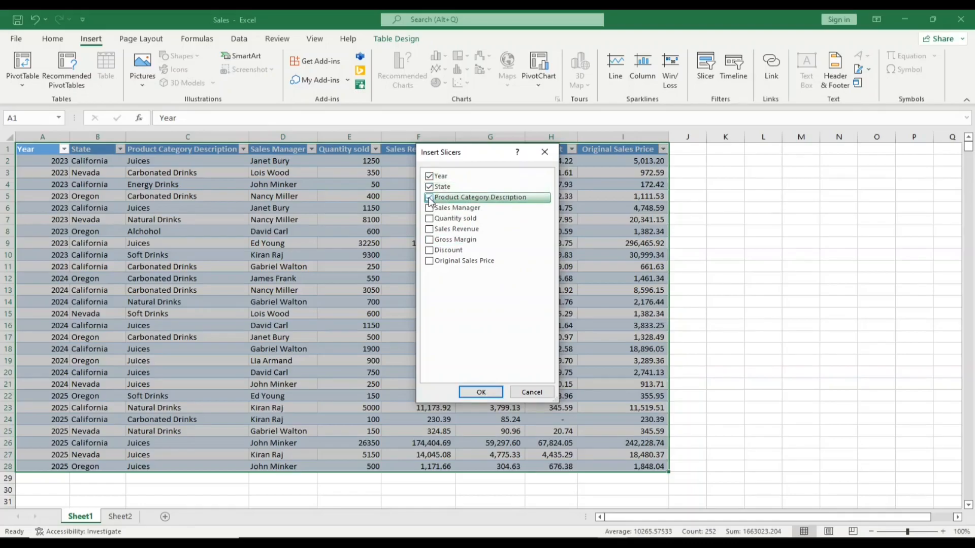
{"action": "left_click", "coordinate": [429, 208]}
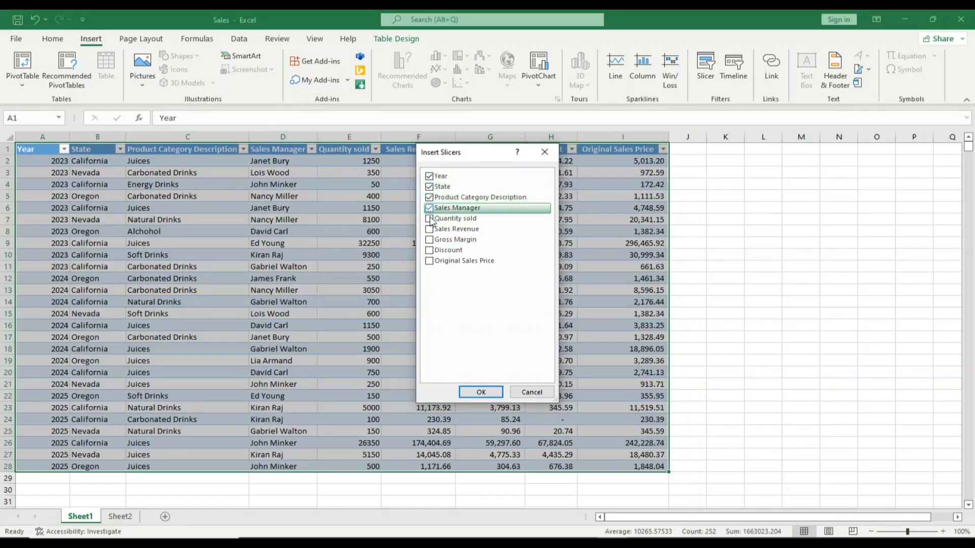
{"action": "left_click", "coordinate": [481, 393]}
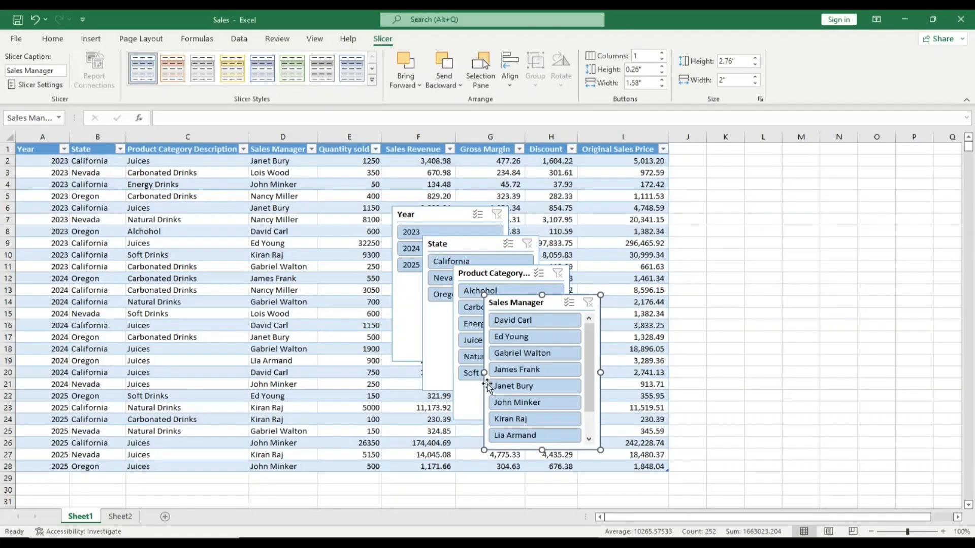
Arrange the slicers beside the table in a two-by-two grid, with Year and State above Product Category and Sales Manager
{"action": "left_click_drag", "start_coordinate": [522, 303], "coordinate": [857, 329]}
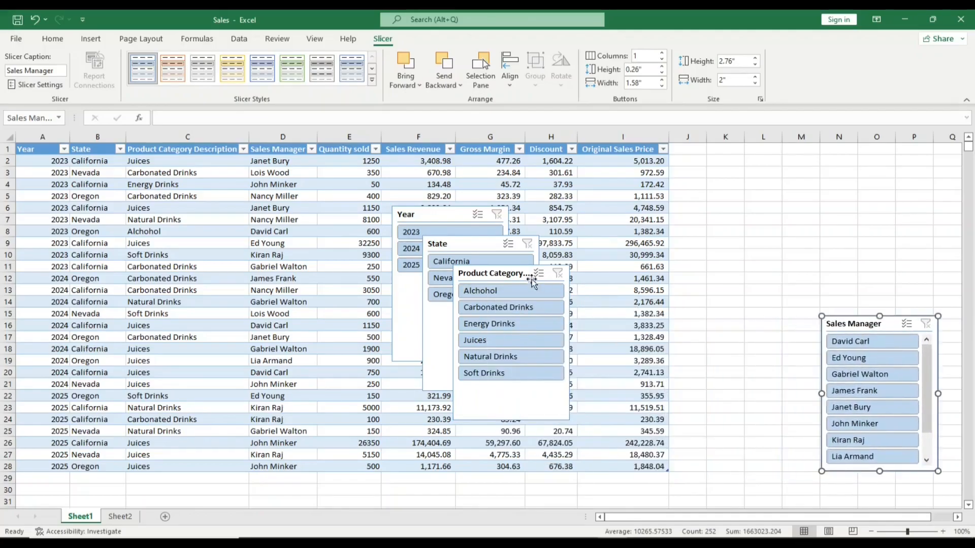
{"action": "left_click_drag", "start_coordinate": [513, 274], "coordinate": [727, 321]}
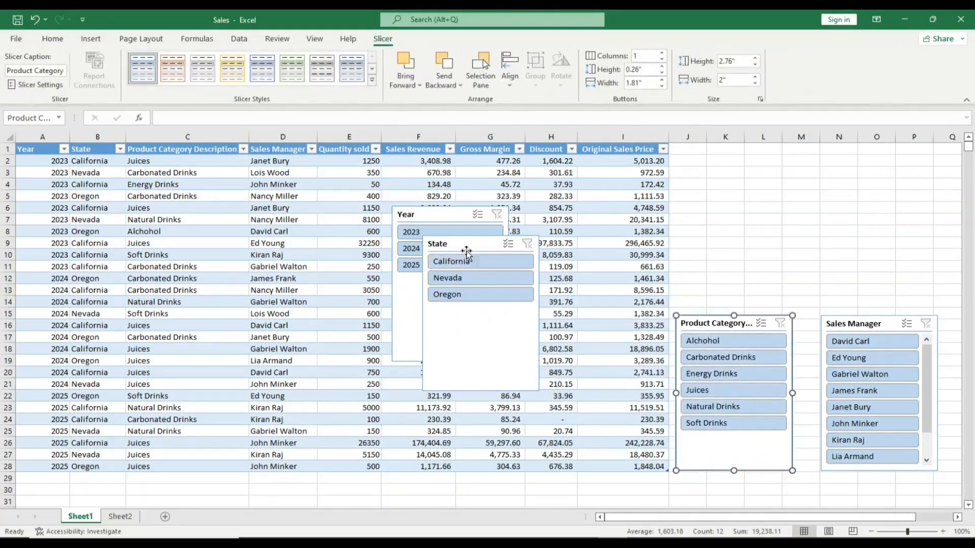
{"action": "left_click_drag", "start_coordinate": [463, 245], "coordinate": [857, 160]}
{"action": "left_click_drag", "start_coordinate": [444, 215], "coordinate": [736, 160]}
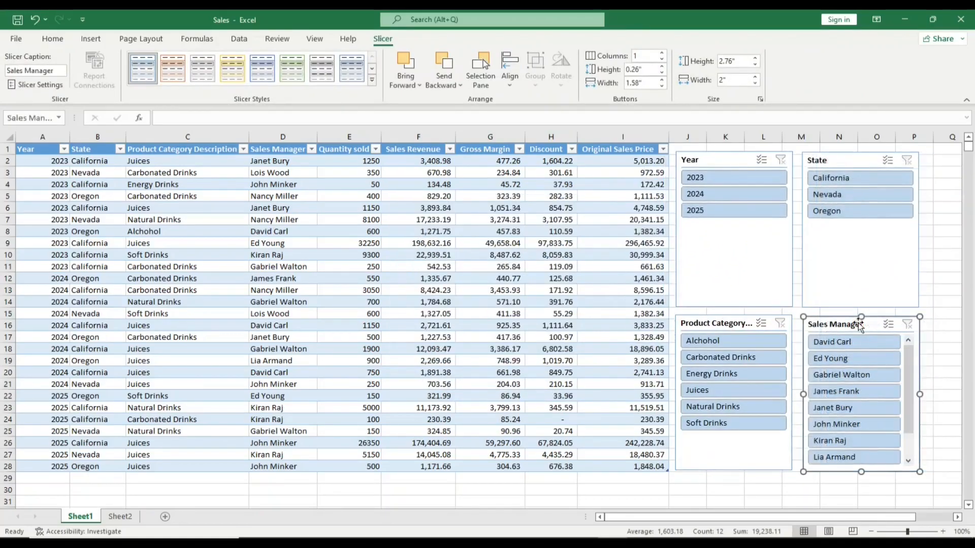
{"action": "left_click_drag", "start_coordinate": [858, 324], "coordinate": [859, 323]}
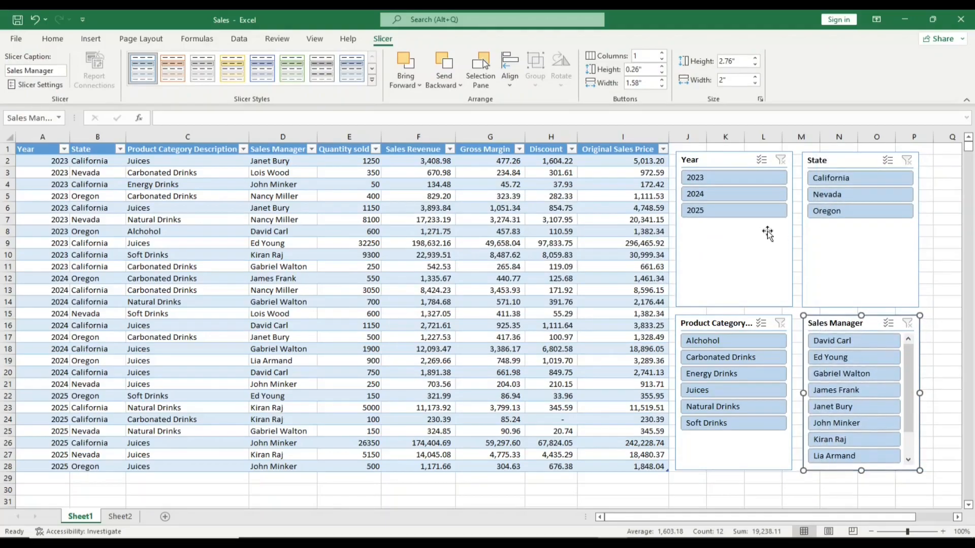
Filter the table by year with the slicer, first to 2023 and then to 2025, highlighting the Year values each time
{"action": "left_click", "coordinate": [755, 258]}
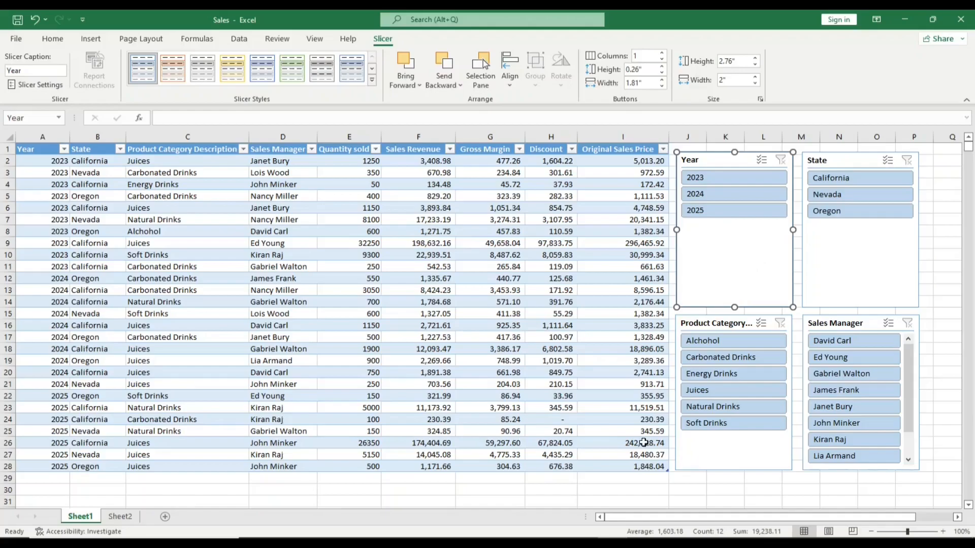
{"action": "left_click", "coordinate": [716, 182]}
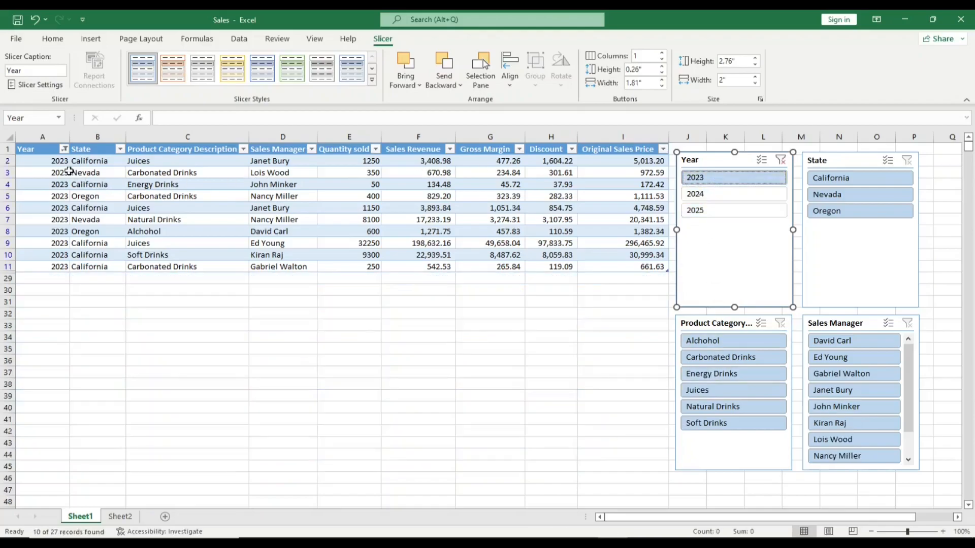
{"action": "left_click_drag", "start_coordinate": [60, 163], "coordinate": [60, 271]}
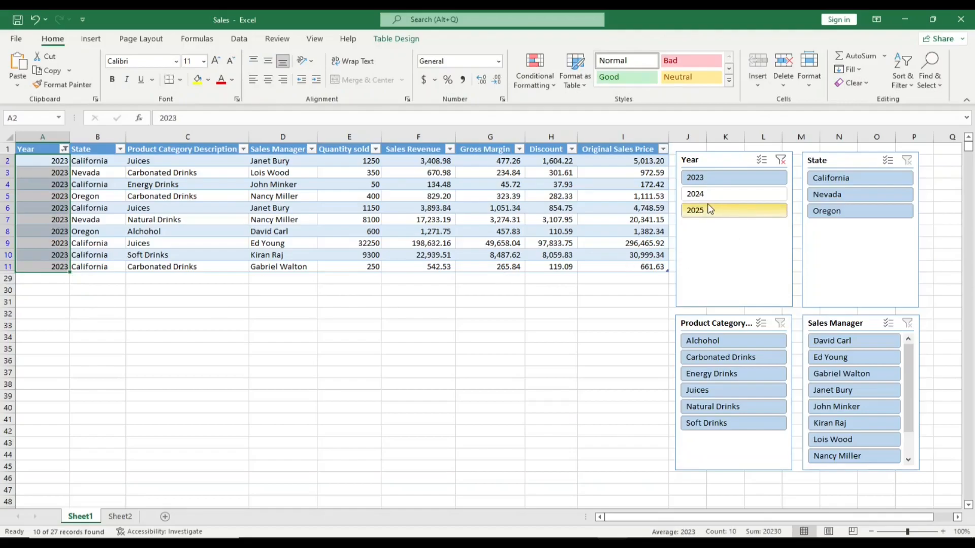
{"action": "left_click", "coordinate": [709, 216]}
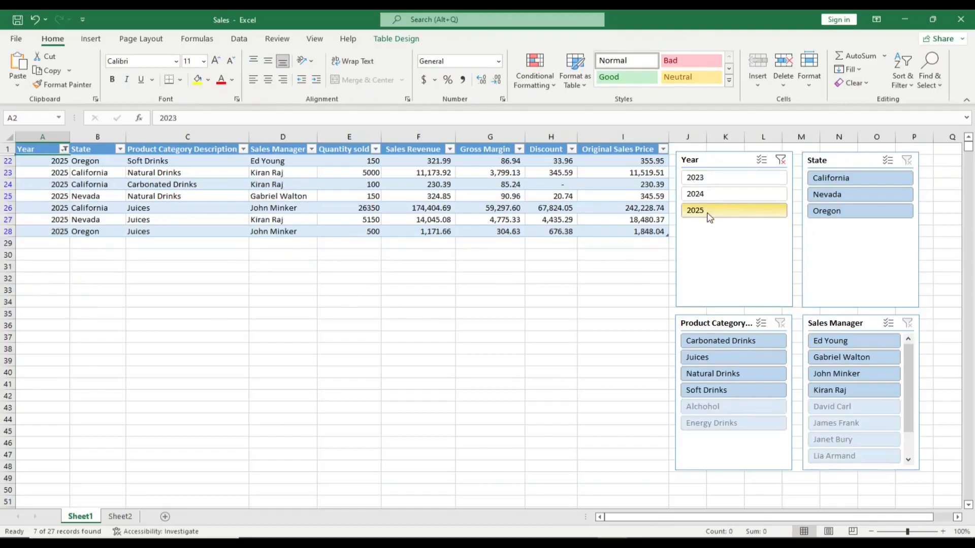
{"action": "left_click_drag", "start_coordinate": [61, 162], "coordinate": [57, 232]}
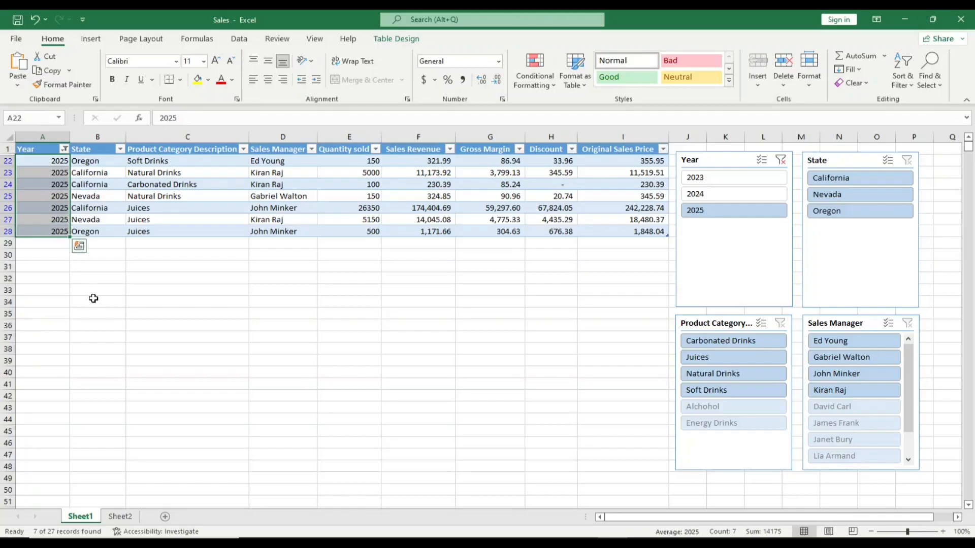
Filter the 2025 records by state, first to California and then to Nevada, highlighting the matching Year and State cells
{"action": "left_click", "coordinate": [850, 179]}
{"action": "left_click_drag", "start_coordinate": [101, 162], "coordinate": [100, 186]}
{"action": "left_click_drag", "start_coordinate": [53, 160], "coordinate": [90, 186]}
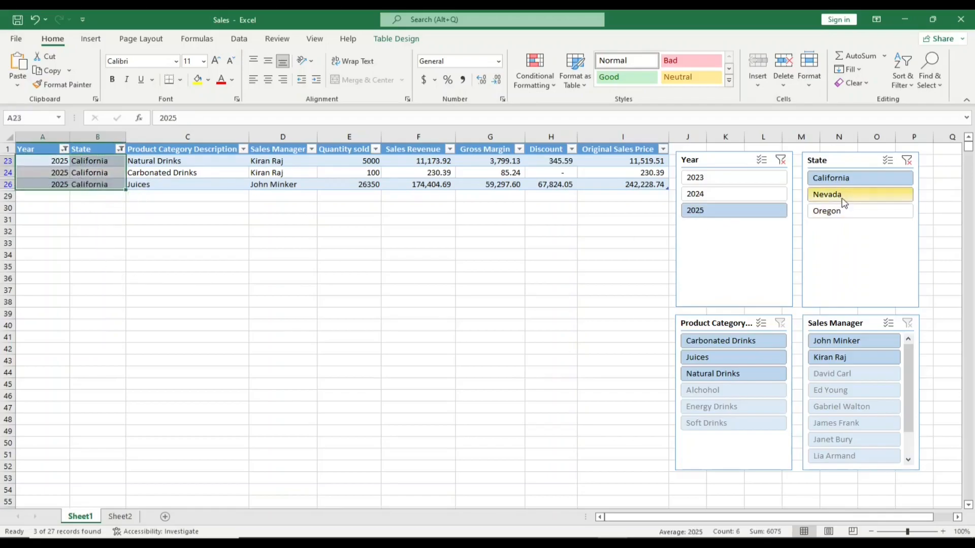
{"action": "left_click", "coordinate": [844, 202]}
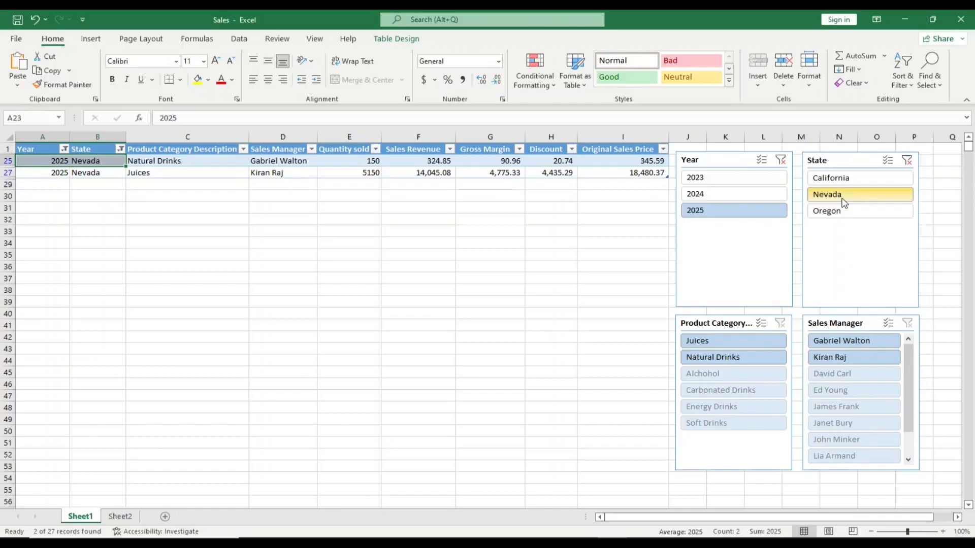
{"action": "left_click_drag", "start_coordinate": [51, 162], "coordinate": [91, 176]}
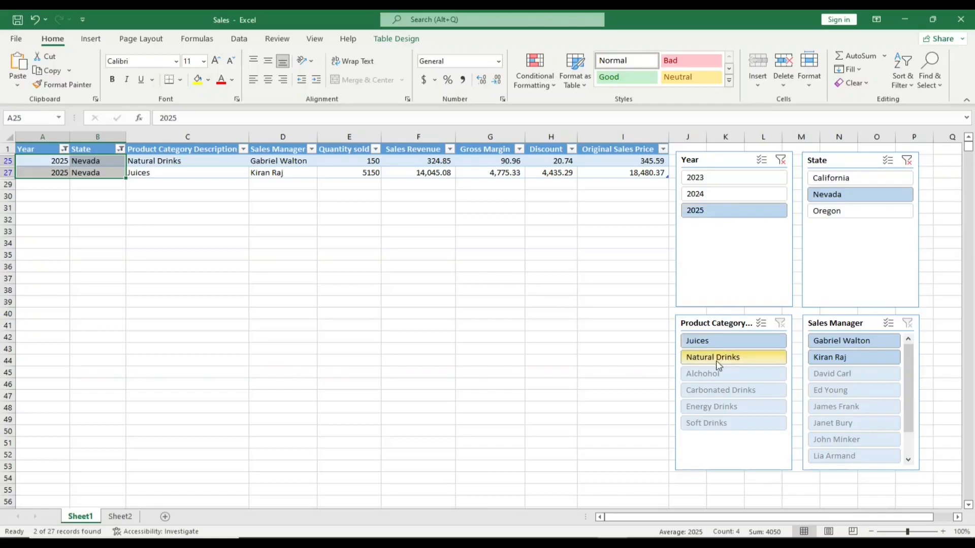
Filter the 2025 records to California and show Carbonated Drinks, Juices and Natural Drinks one after another
{"action": "left_click", "coordinate": [832, 185]}
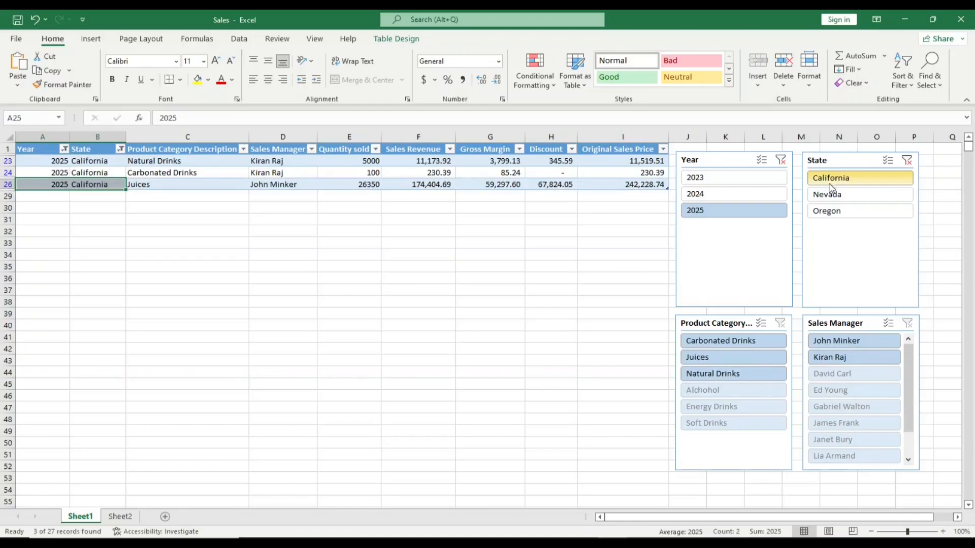
{"action": "left_click", "coordinate": [735, 344]}
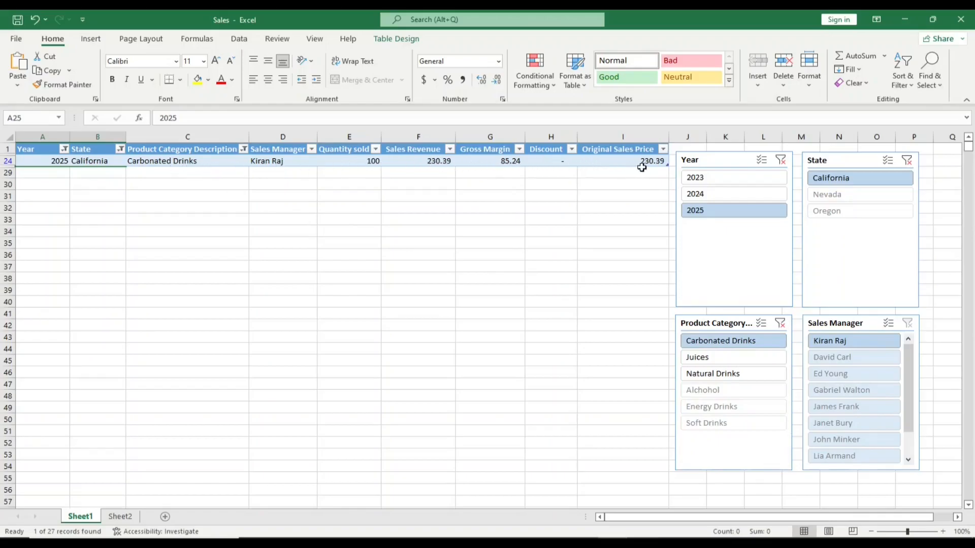
{"action": "left_click", "coordinate": [708, 358]}
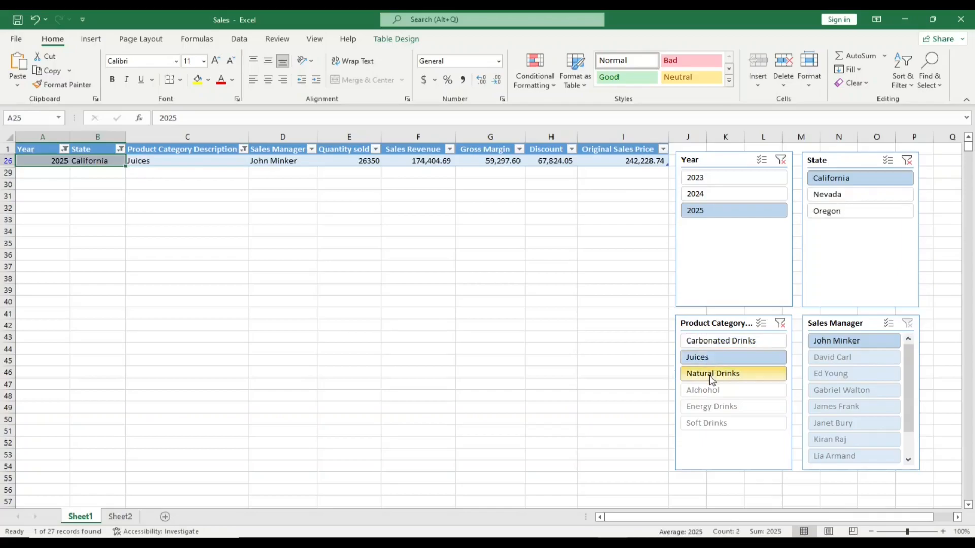
{"action": "left_click", "coordinate": [712, 376]}
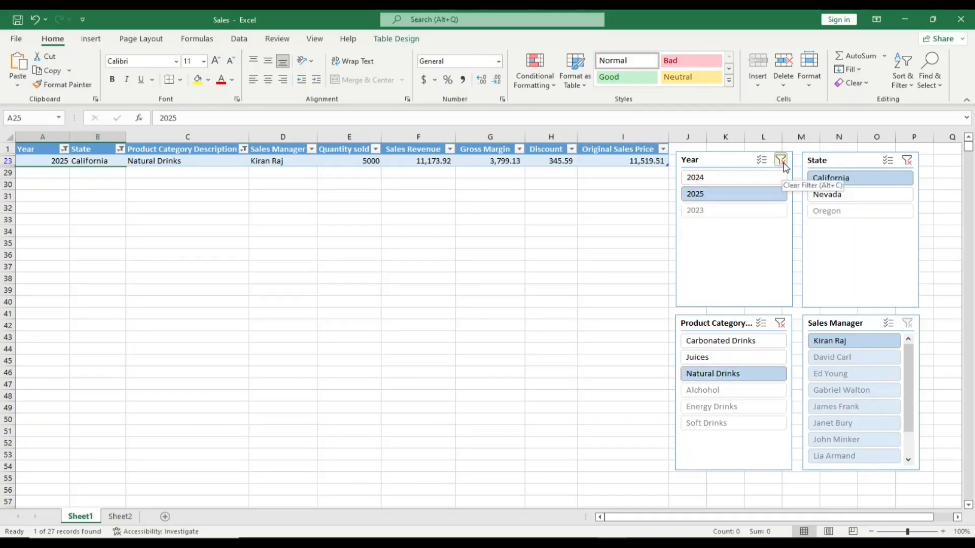
Clear the filters on the Year, State and Product Category slicers
{"action": "left_click", "coordinate": [782, 161]}
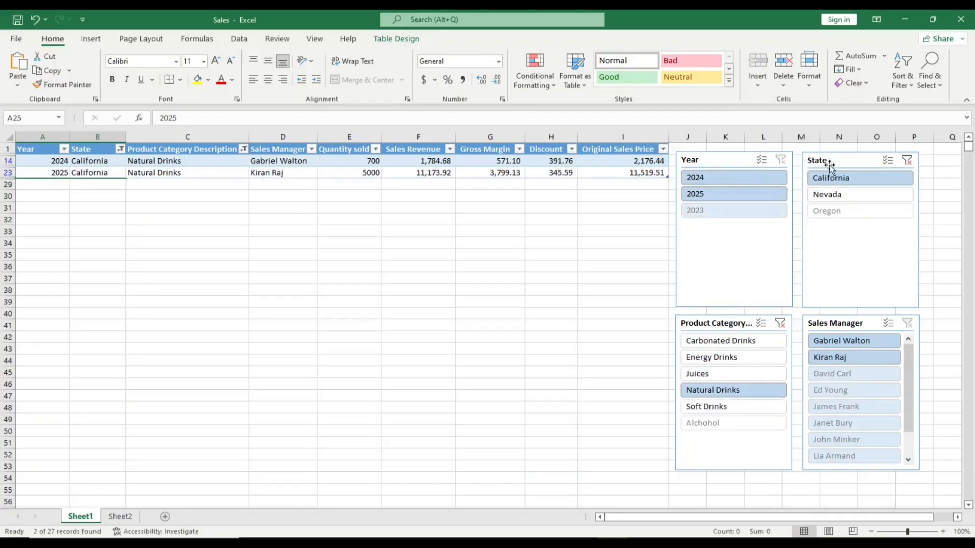
{"action": "left_click", "coordinate": [908, 161]}
{"action": "left_click", "coordinate": [780, 323]}
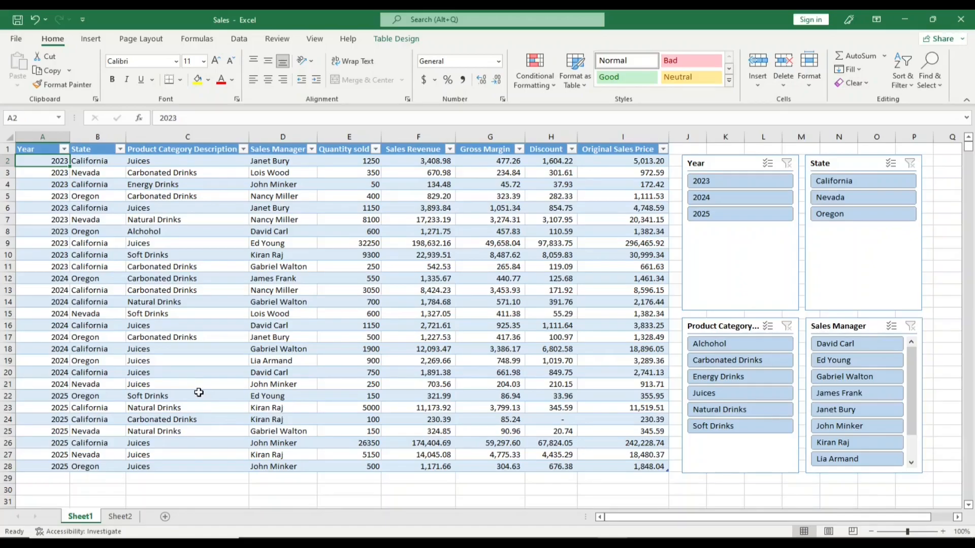
Filter the table to 2023 and, with multi-select in the Sales Manager slicer, exclude the fourth through eighth listed managers
{"action": "left_click", "coordinate": [714, 189]}
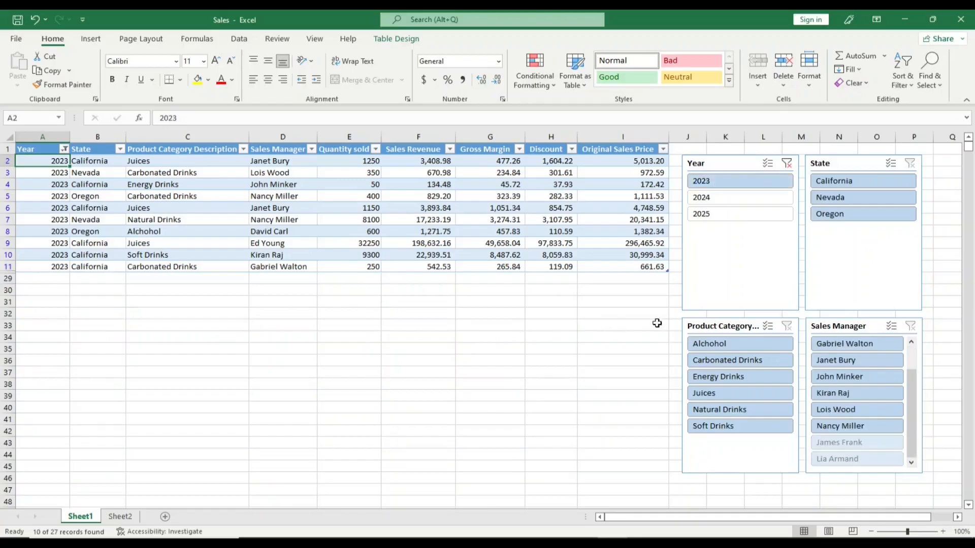
{"action": "left_click", "coordinate": [896, 331]}
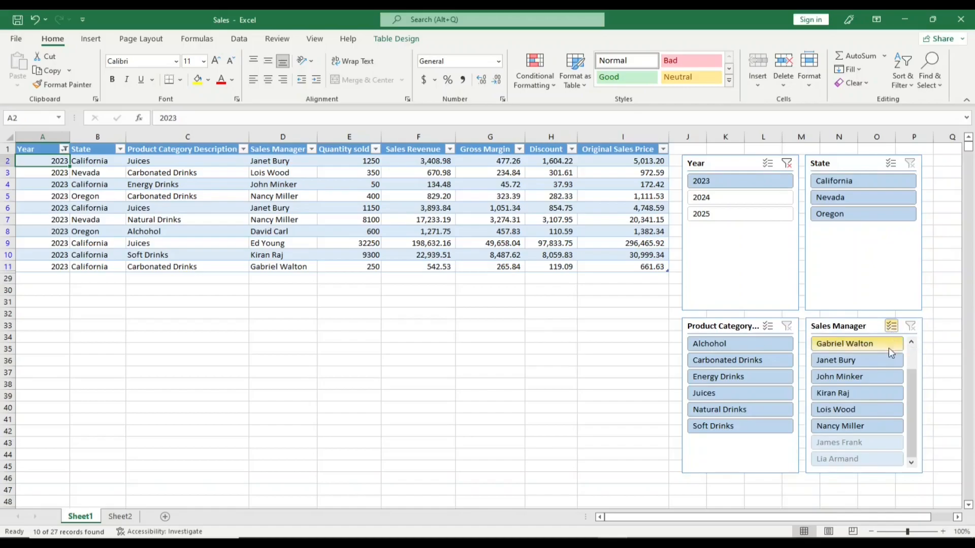
{"action": "left_click", "coordinate": [875, 427]}
{"action": "left_click", "coordinate": [870, 411]}
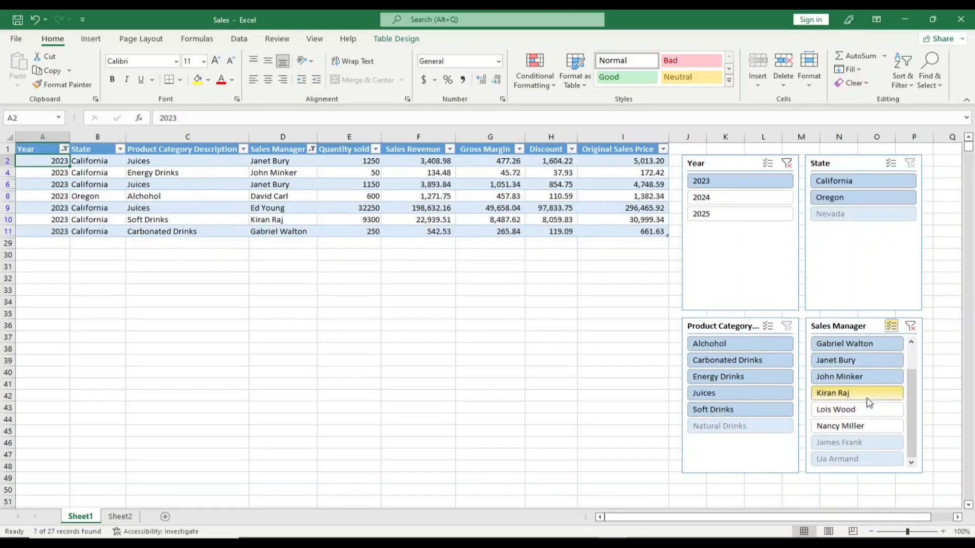
{"action": "left_click", "coordinate": [869, 395]}
{"action": "left_click", "coordinate": [868, 378]}
{"action": "left_click", "coordinate": [868, 362]}
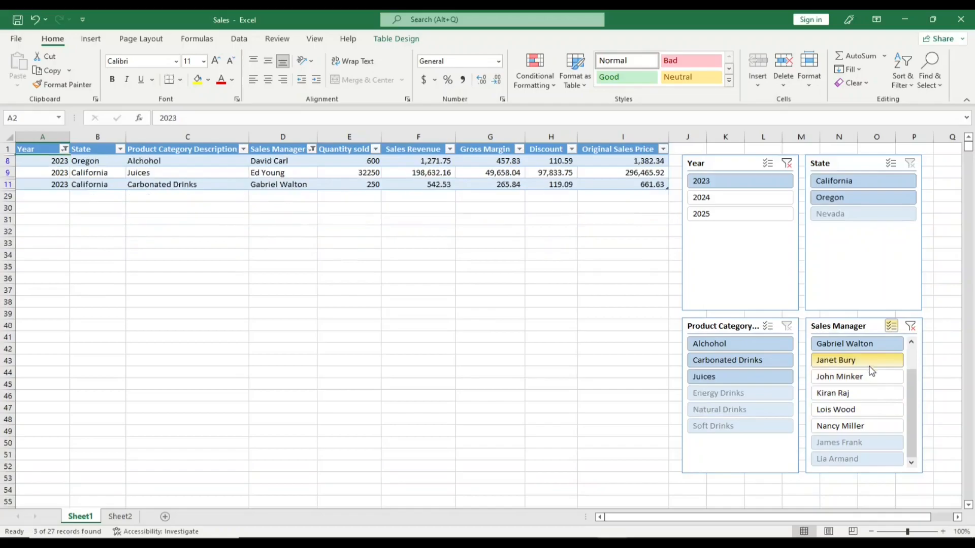
Exclude the second listed manager in the Sales Manager slicer and select the Quantity sold values of the remaining records
{"action": "left_click_drag", "start_coordinate": [911, 394], "coordinate": [918, 355]}
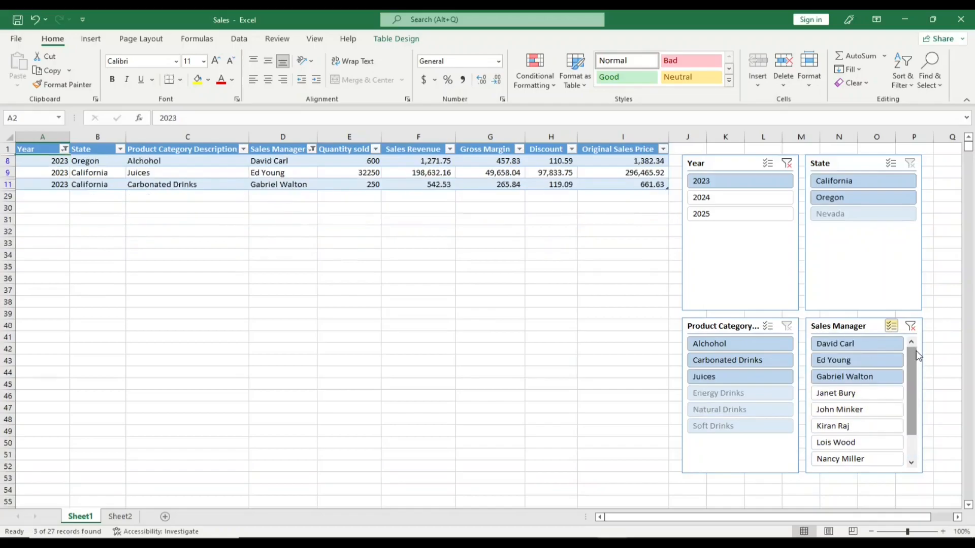
{"action": "left_click", "coordinate": [882, 362]}
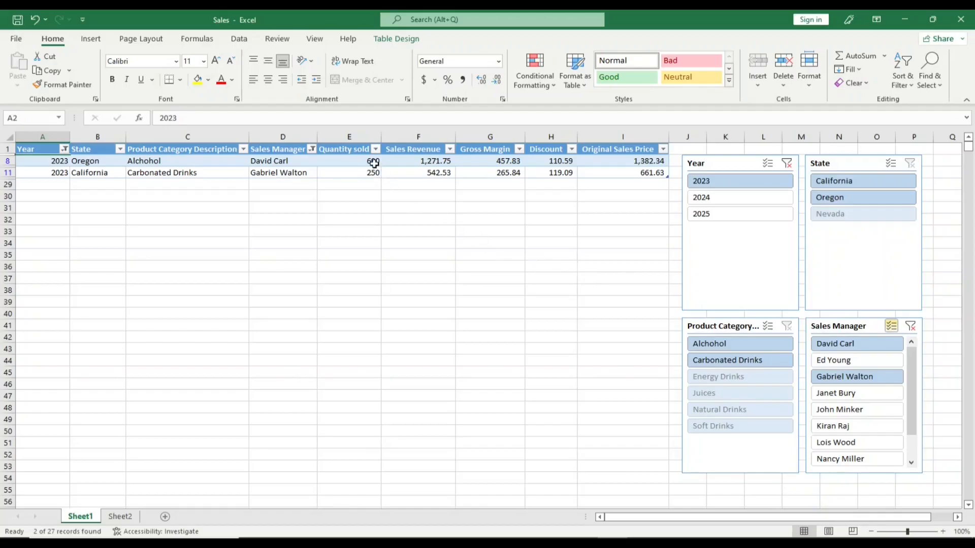
{"action": "left_click", "coordinate": [373, 161]}
{"action": "left_click_drag", "start_coordinate": [373, 162], "coordinate": [373, 170]}
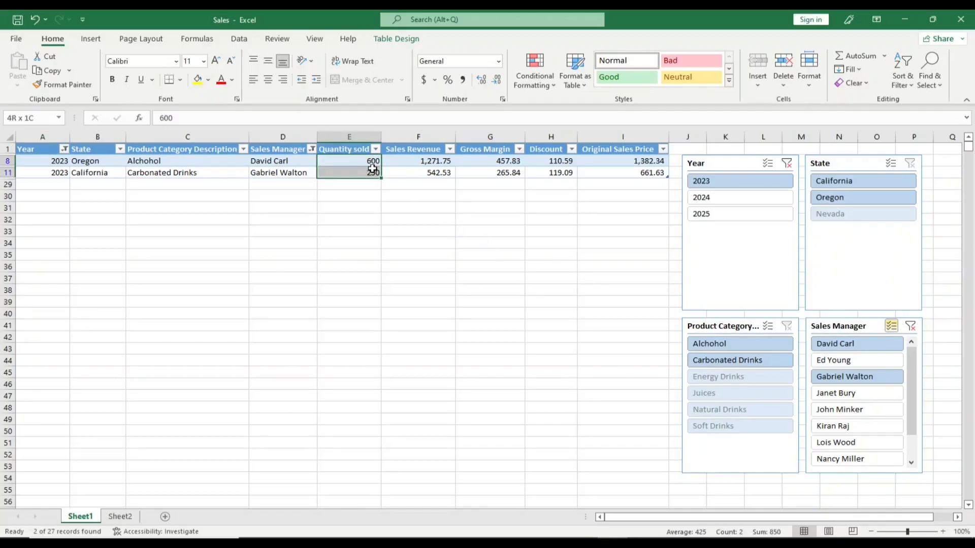
Select the Quantity sold values of the filtered records, followed by their Original Sales Price values, to check the totals
{"action": "left_click_drag", "start_coordinate": [373, 170], "coordinate": [372, 169]}
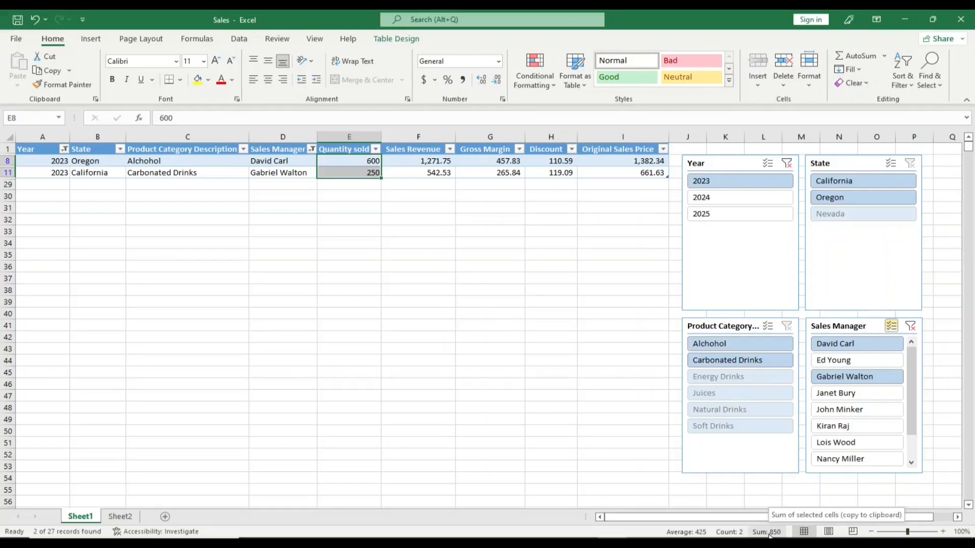
{"action": "left_click_drag", "start_coordinate": [649, 162], "coordinate": [649, 172]}
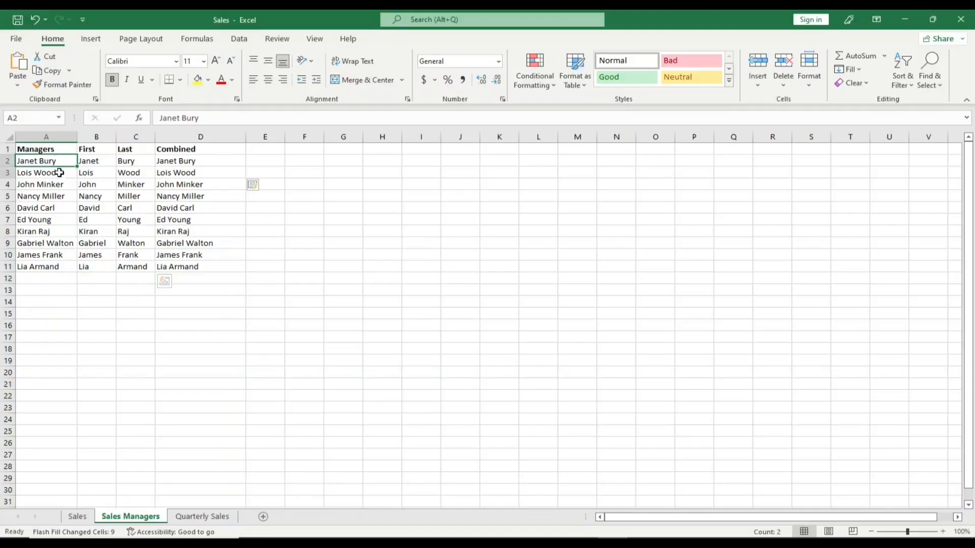
Highlight the Managers, First and Last entries on the Sales Managers sheet, followed by the Combined names, to compare them
{"action": "left_click_drag", "start_coordinate": [59, 167], "coordinate": [135, 270]}
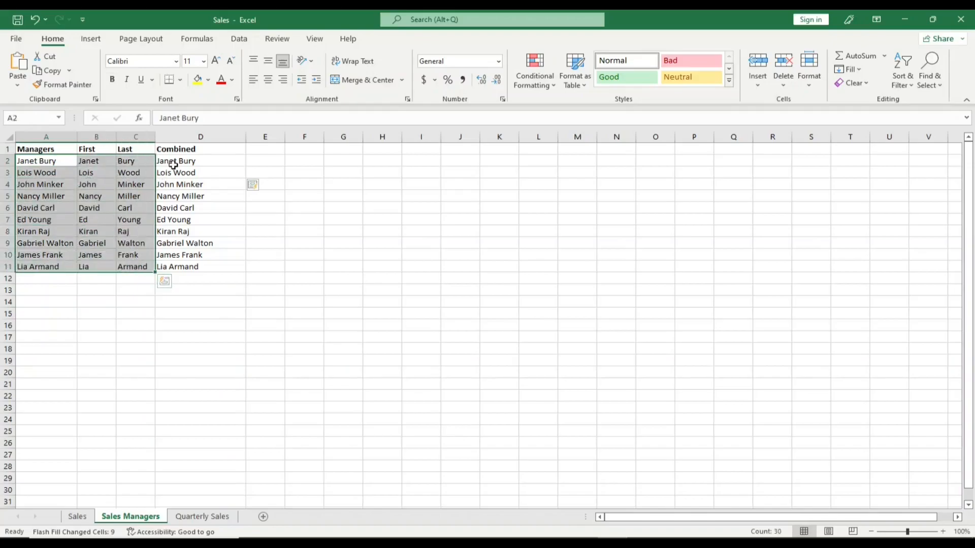
{"action": "left_click_drag", "start_coordinate": [173, 160], "coordinate": [194, 267]}
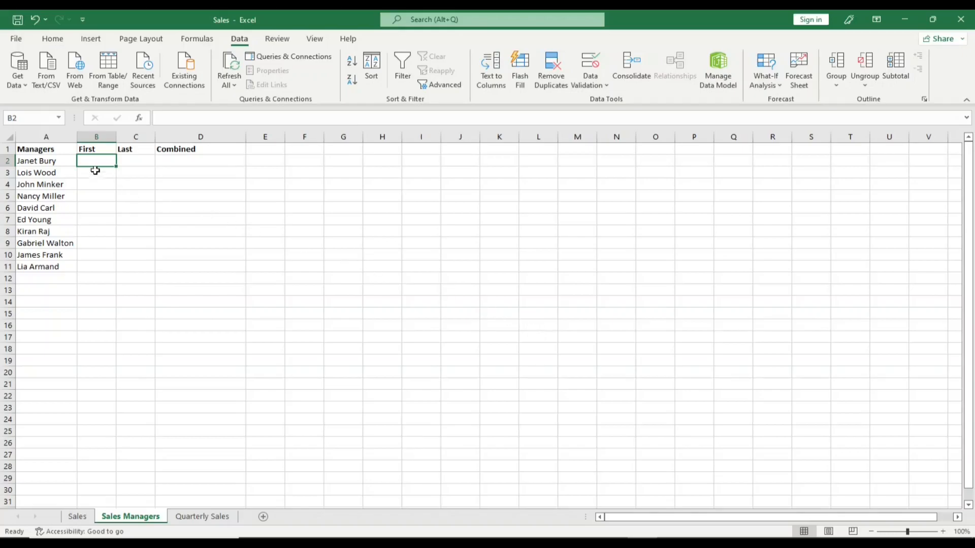
Enter the first two managers' first names in the First column and accept the Flash Fill suggestions for the remaining rows
{"action": "type", "text": "Janet"}
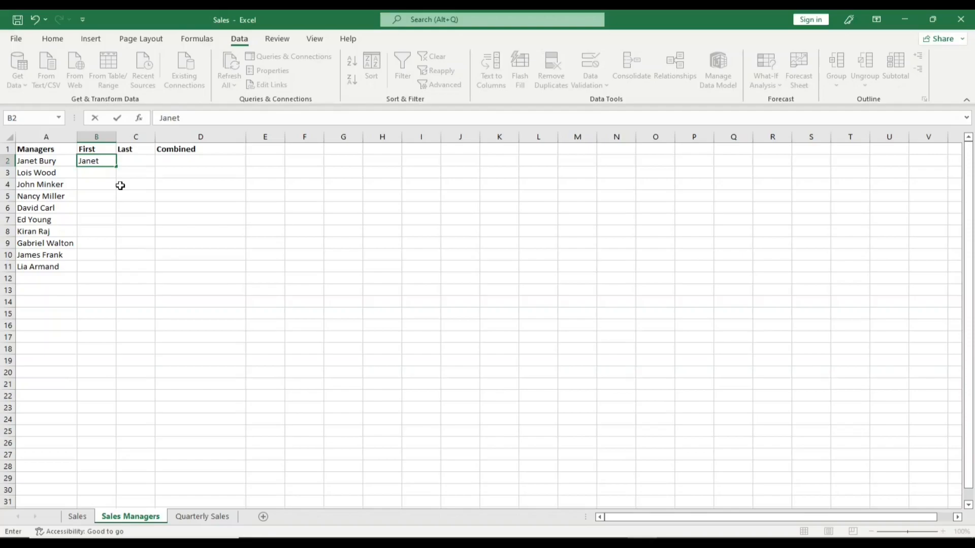
{"action": "key", "text": "Return"}
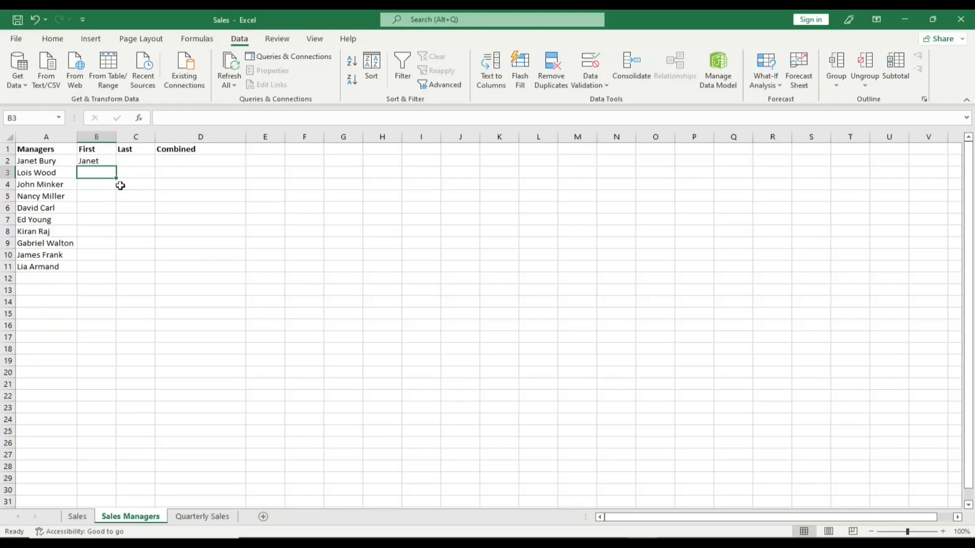
{"action": "type", "text": "Lois"}
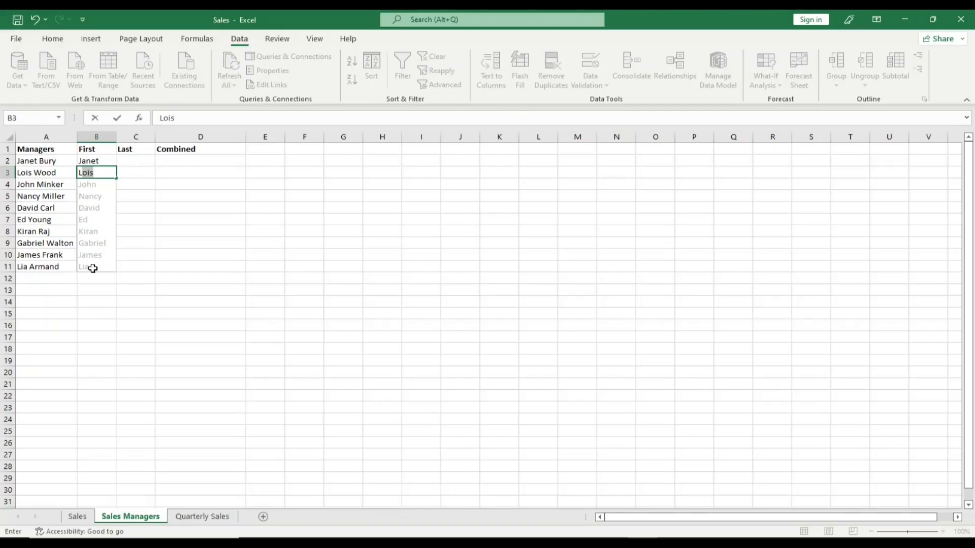
{"action": "key", "text": "Return"}
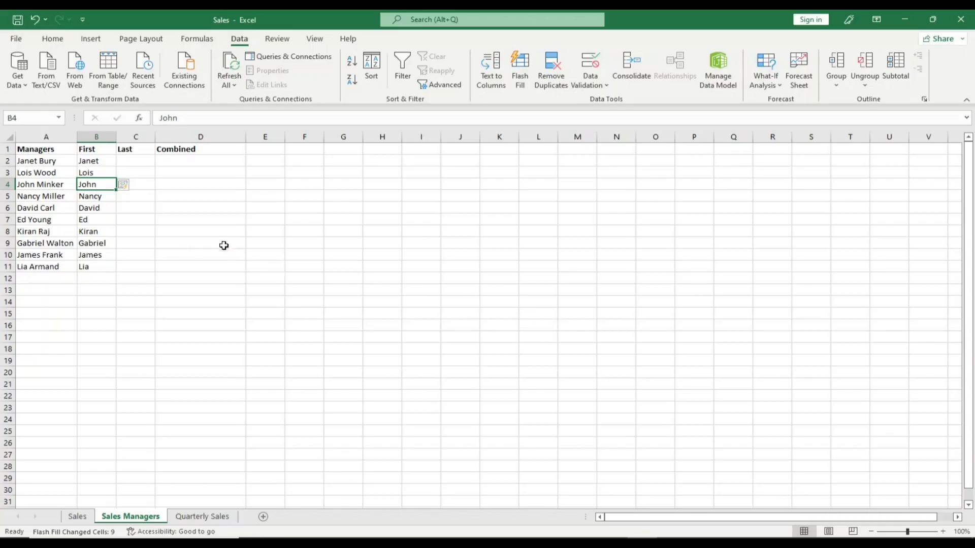
Enter the first two managers' last names in the Last column and accept the Flash Fill suggestions for the remaining rows
{"action": "left_click", "coordinate": [148, 163]}
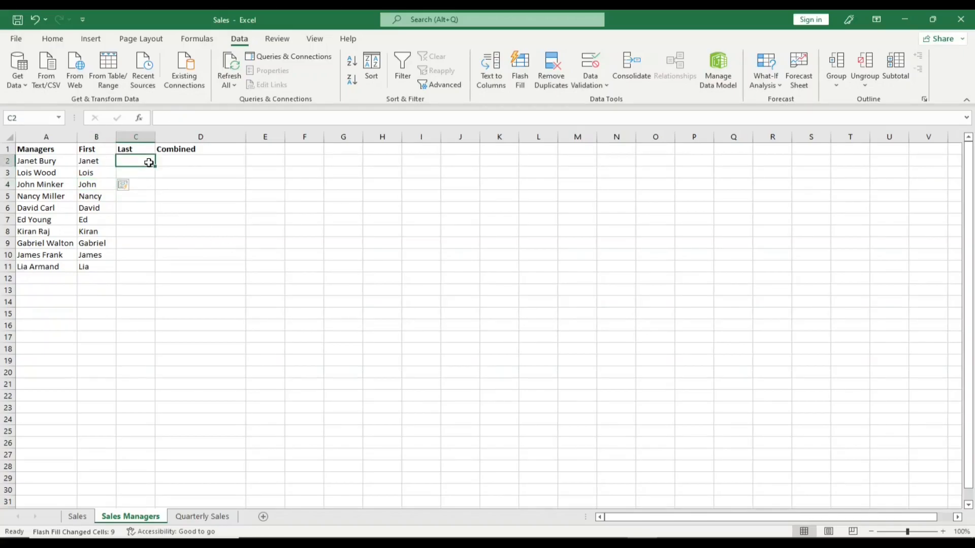
{"action": "type", "text": "Bury"}
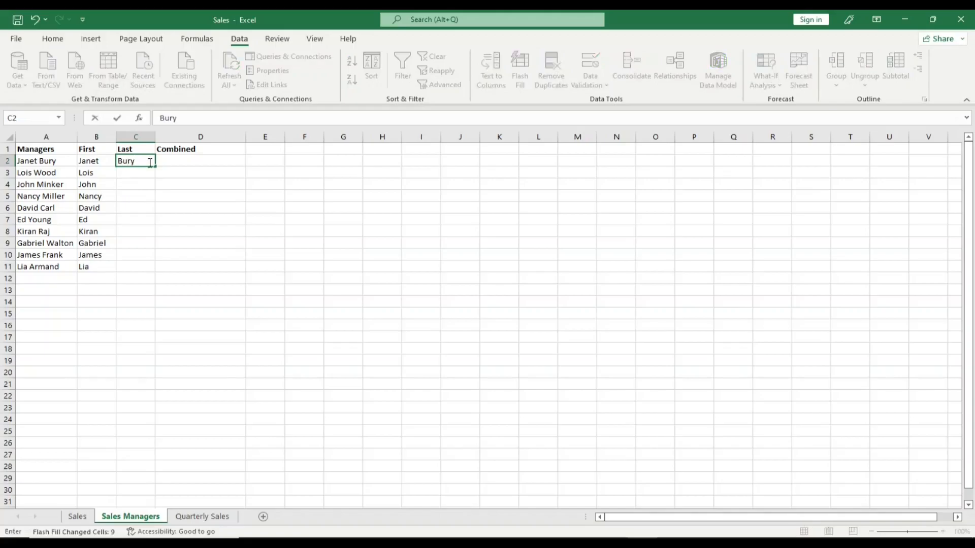
{"action": "key", "text": "Return"}
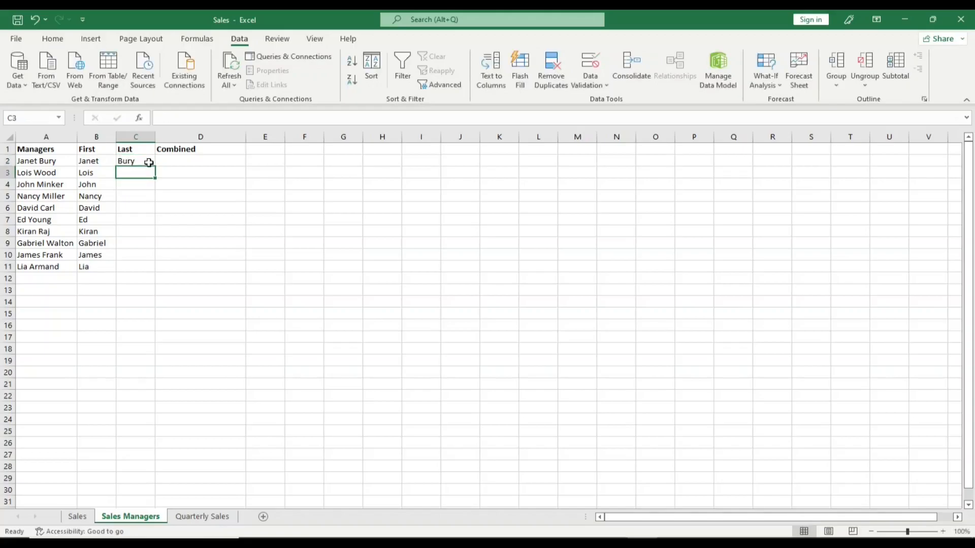
{"action": "type", "text": "Wood"}
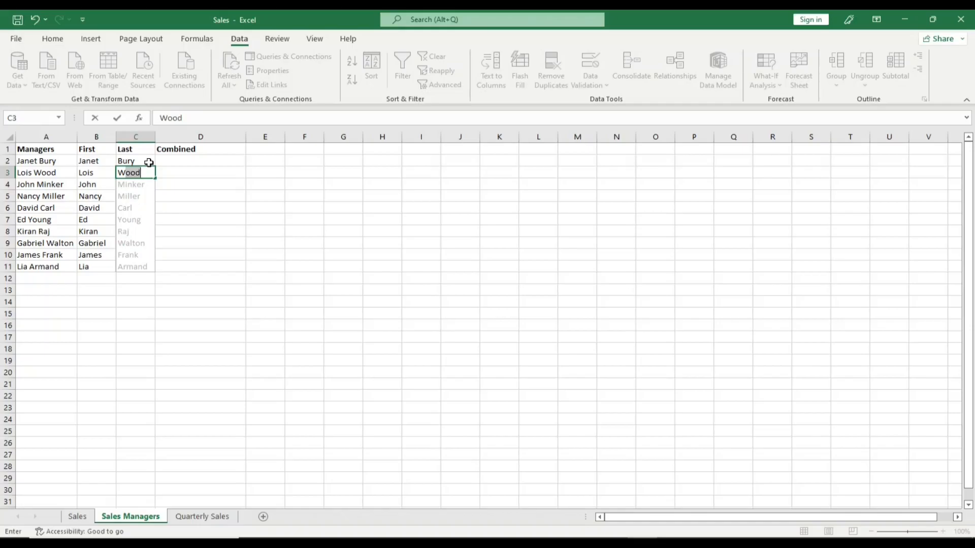
{"action": "key", "text": "Return"}
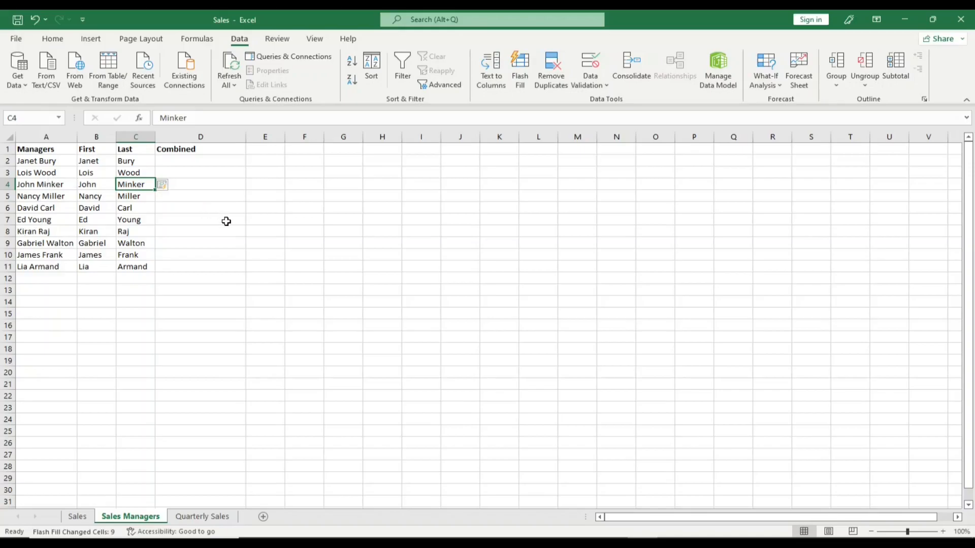
Delete the full names in A2:A11 under the Managers heading
{"action": "key", "text": "ctrl+z"}
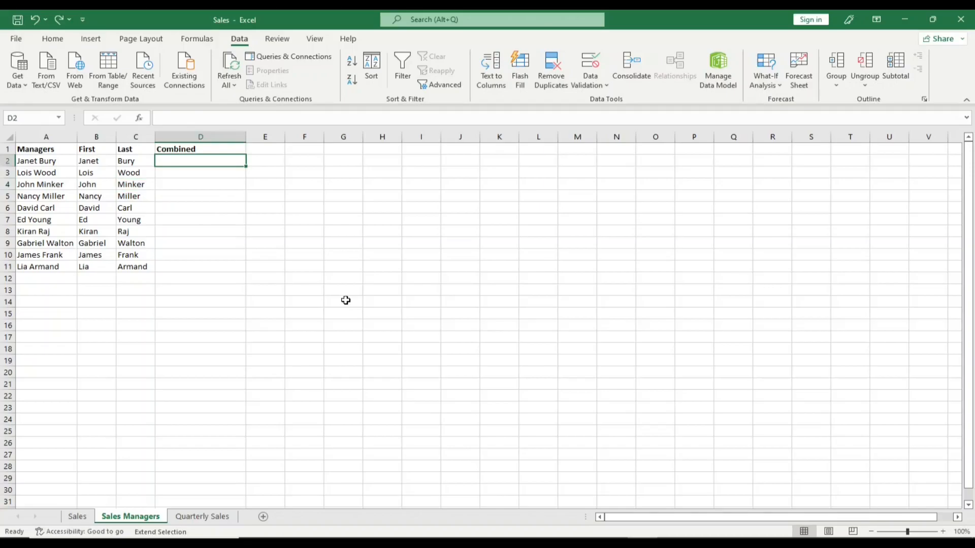
{"action": "left_click_drag", "start_coordinate": [61, 164], "coordinate": [39, 255]}
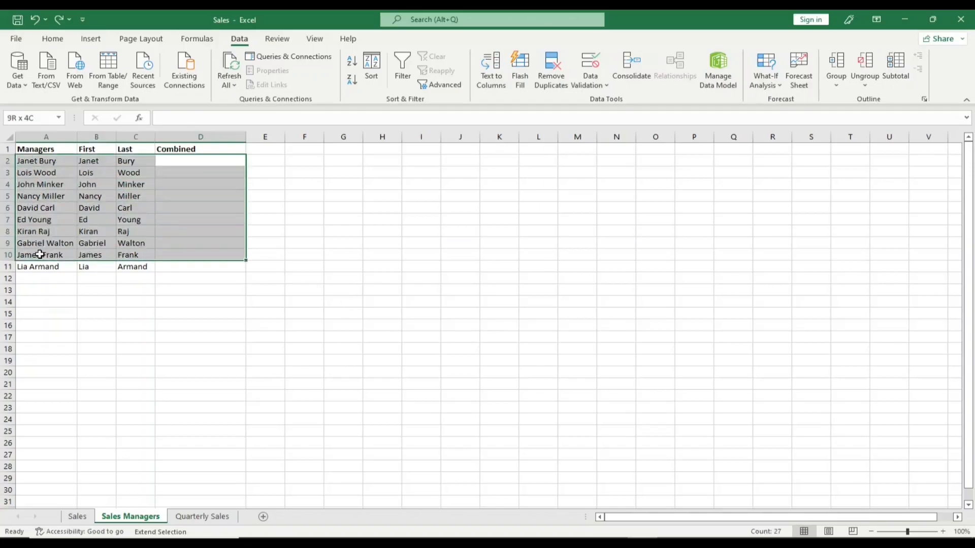
{"action": "left_click", "coordinate": [59, 158]}
{"action": "key", "text": "Escape"}
{"action": "left_click", "coordinate": [60, 158]}
{"action": "left_click_drag", "start_coordinate": [59, 158], "coordinate": [48, 265]}
{"action": "key", "text": "Delete"}
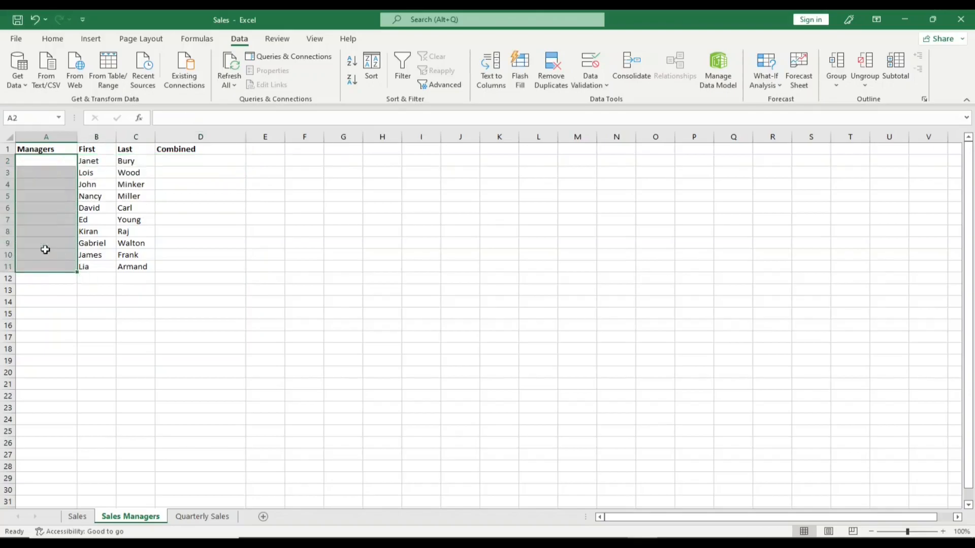
Enter the first two managers' full names in the Combined column and accept the Flash Fill suggestions for the remaining rows
{"action": "left_click", "coordinate": [216, 162]}
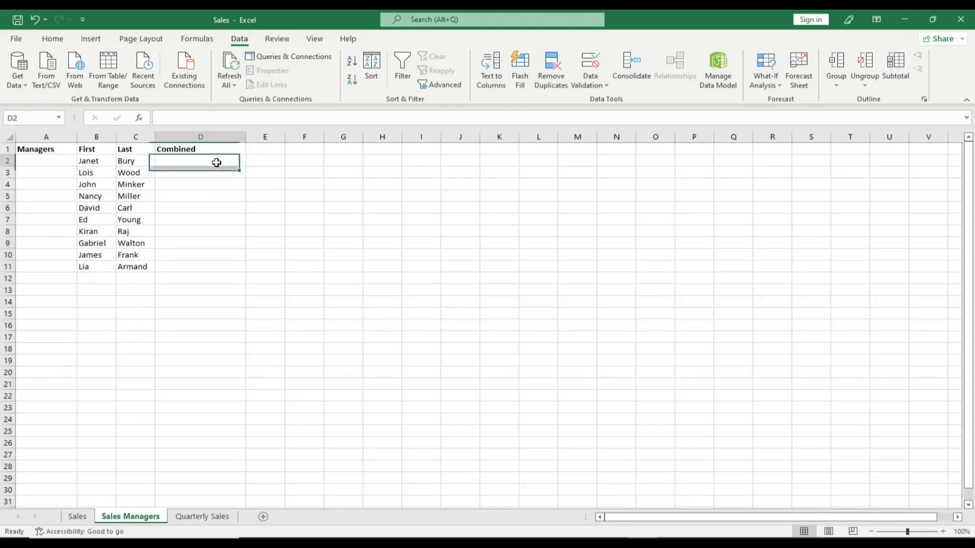
{"action": "type", "text": "J"}
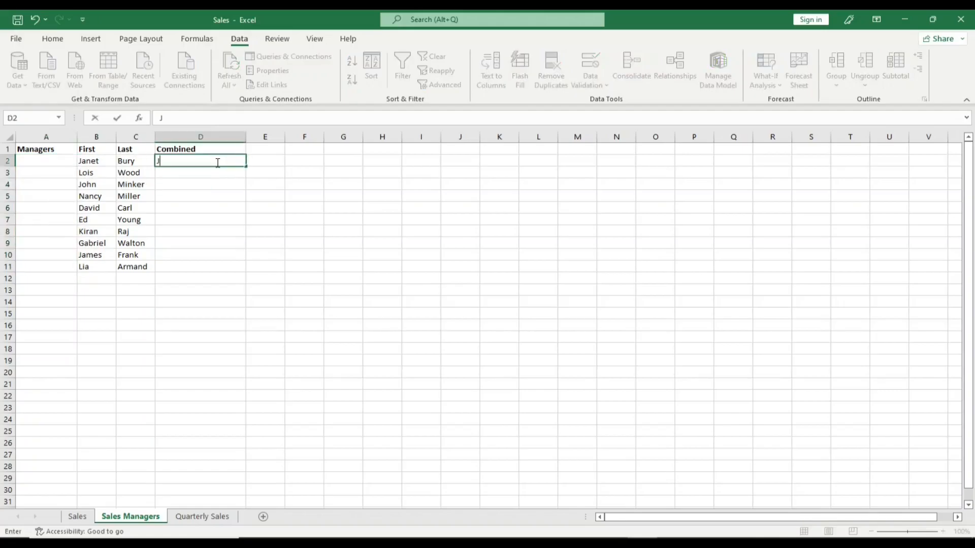
{"action": "type", "text": "anet Bury"}
{"action": "key", "text": "Return"}
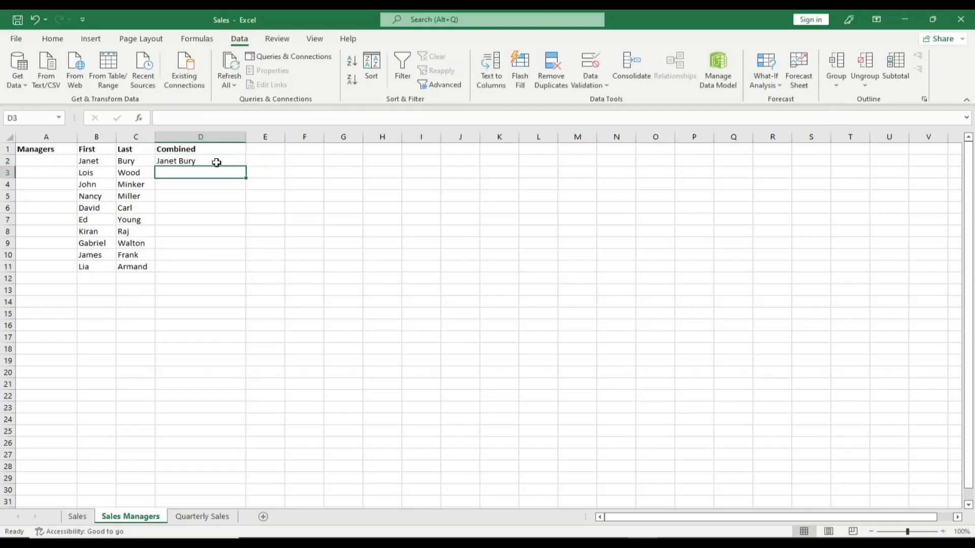
{"action": "type", "text": "Lois Wood"}
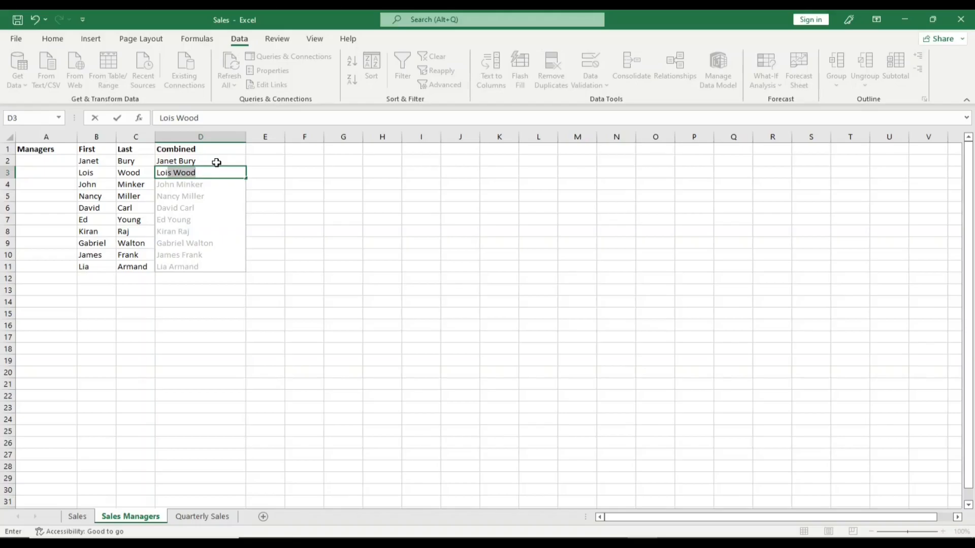
{"action": "key", "text": "Return"}
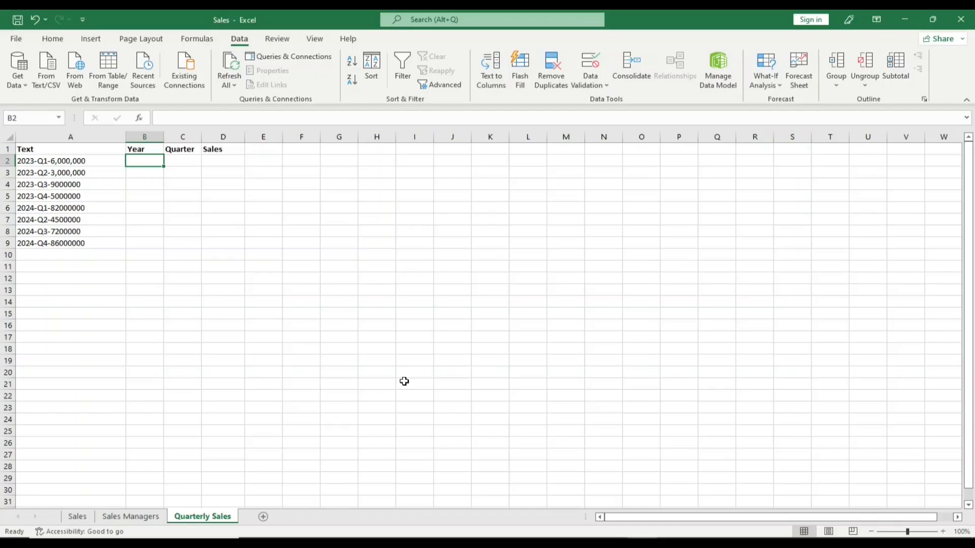
Enter 2023 in B2 and B3 of the Quarterly Sales sheet's Year column, accepting the Flash Fill suggestions for the remaining rows
{"action": "type", "text": "202"}
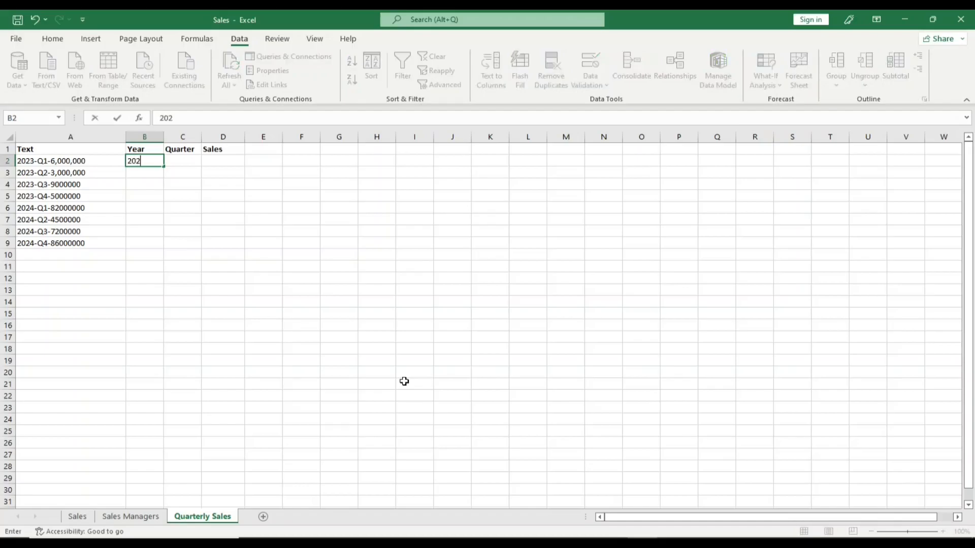
{"action": "type", "text": "3"}
{"action": "key", "text": "Return"}
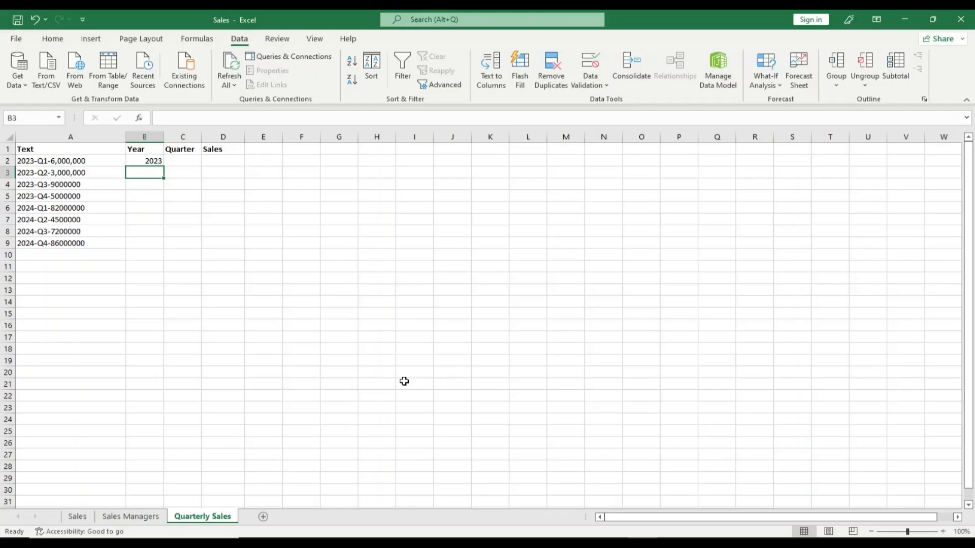
{"action": "type", "text": "2023"}
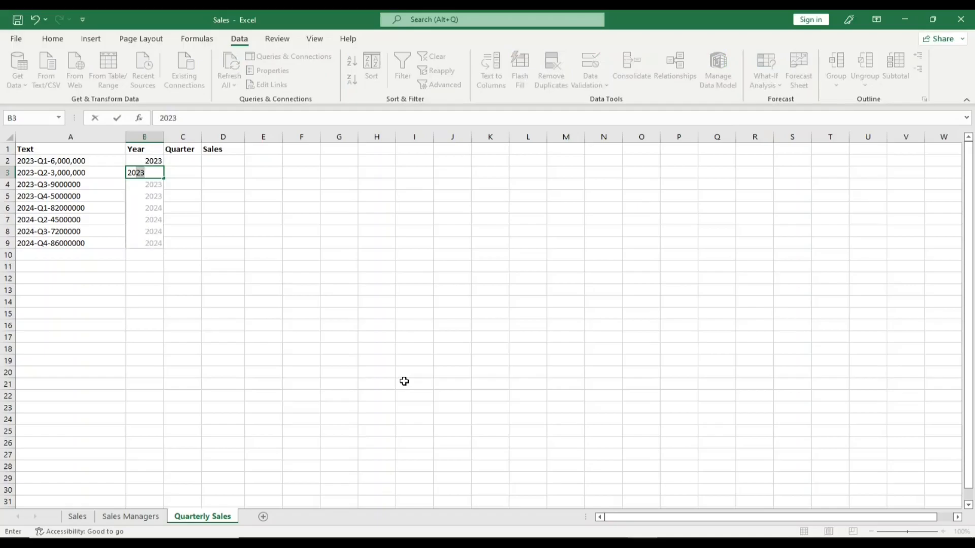
{"action": "key", "text": "Return"}
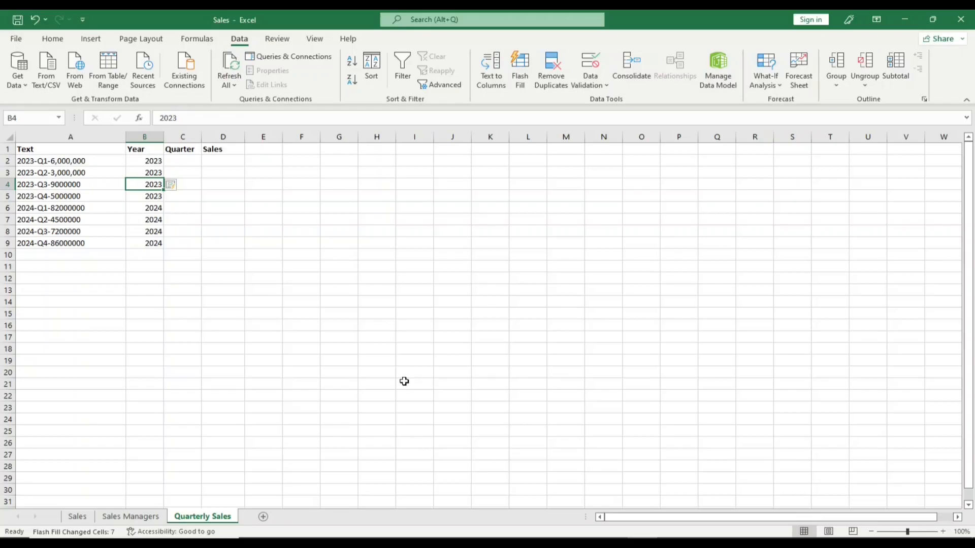
Enter Q1 and Q2 in the first two Quarter cells and fill the remaining quarters with Flash Fill
{"action": "left_click", "coordinate": [192, 162]}
{"action": "type", "text": "Q"}
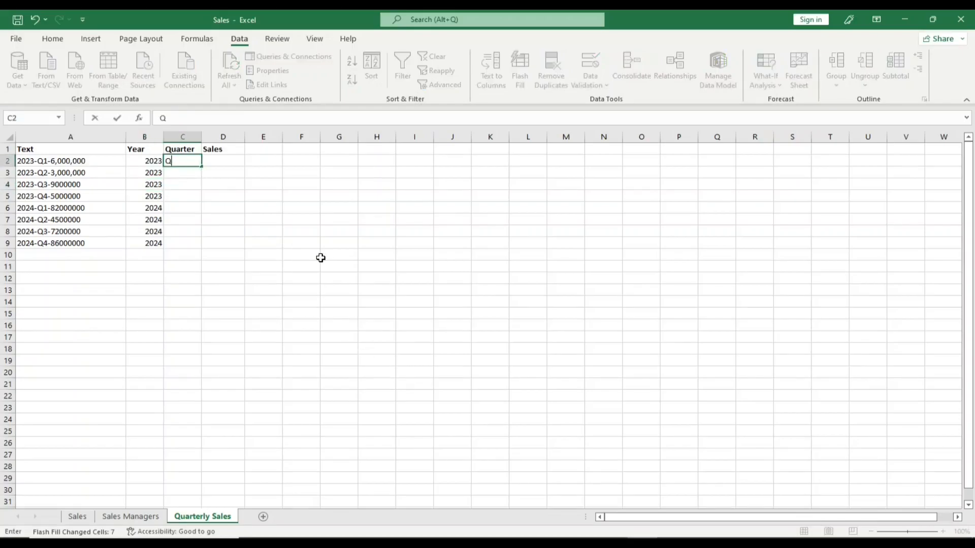
{"action": "type", "text": "1"}
{"action": "key", "text": "Return"}
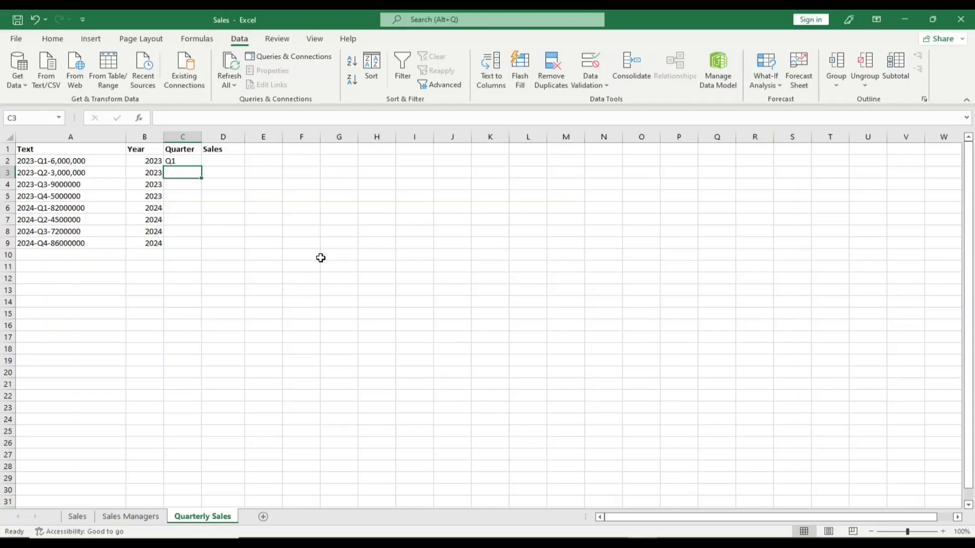
{"action": "type", "text": "Q2"}
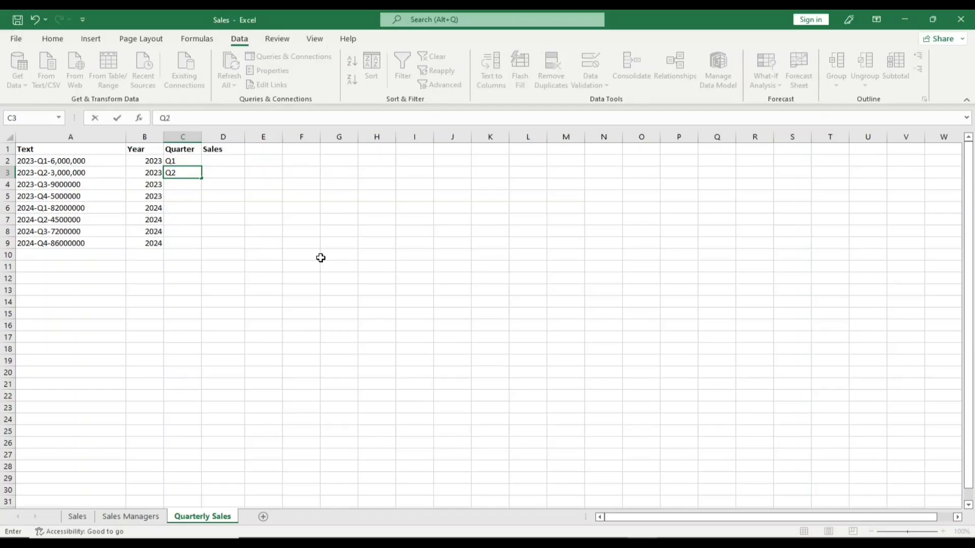
{"action": "key", "text": "Return"}
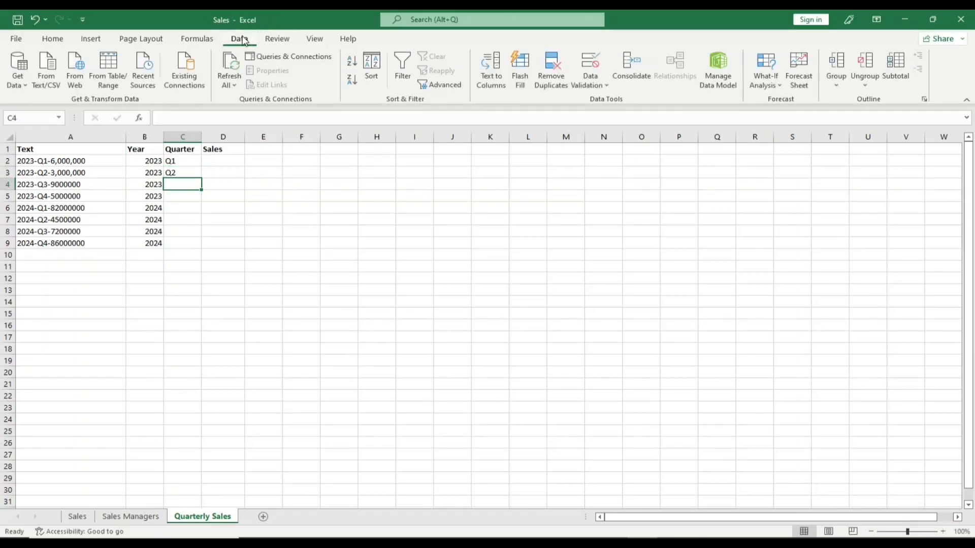
{"action": "left_click", "coordinate": [521, 67]}
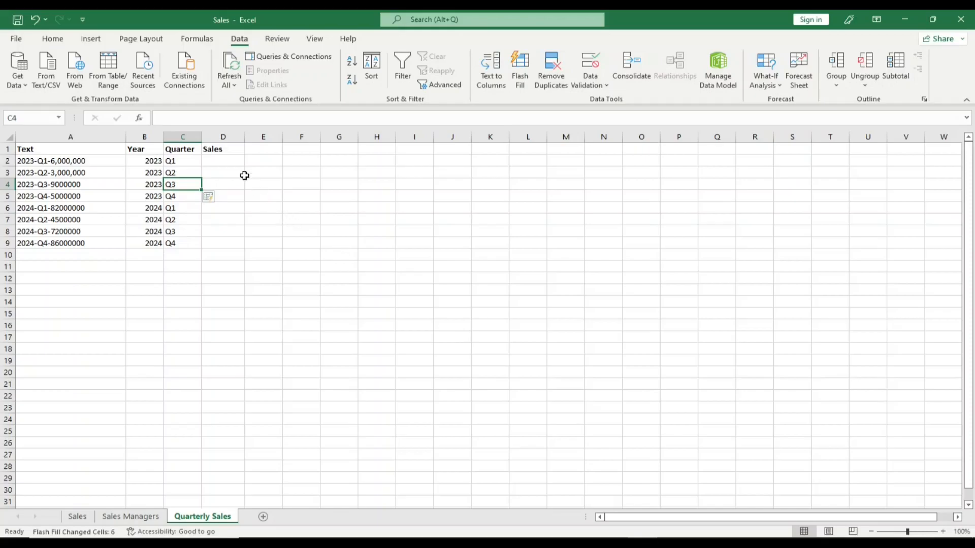
Enter 6,000,000 and 3,000,000 in the first two Sales cells and fill the remaining amounts with Flash Fill
{"action": "left_click", "coordinate": [232, 164]}
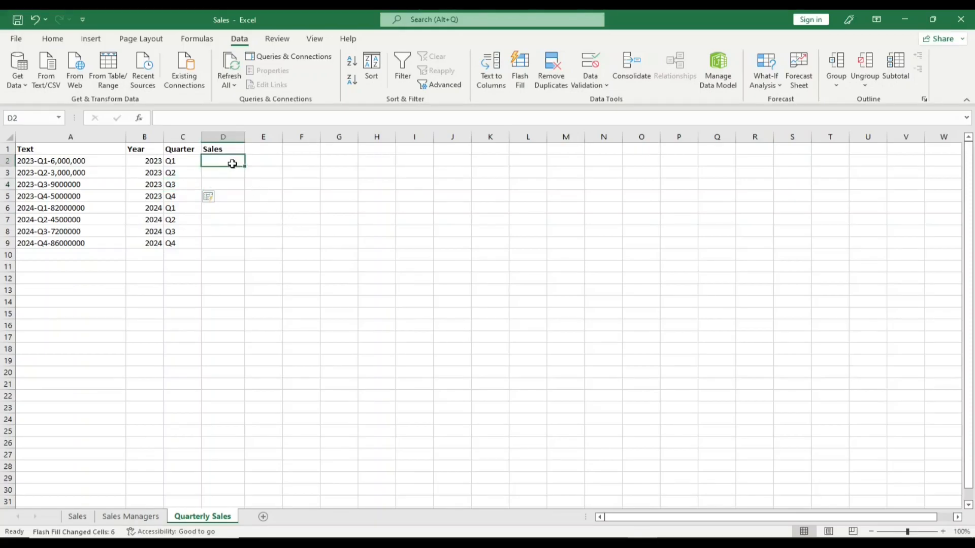
{"action": "type", "text": "6,000,000"}
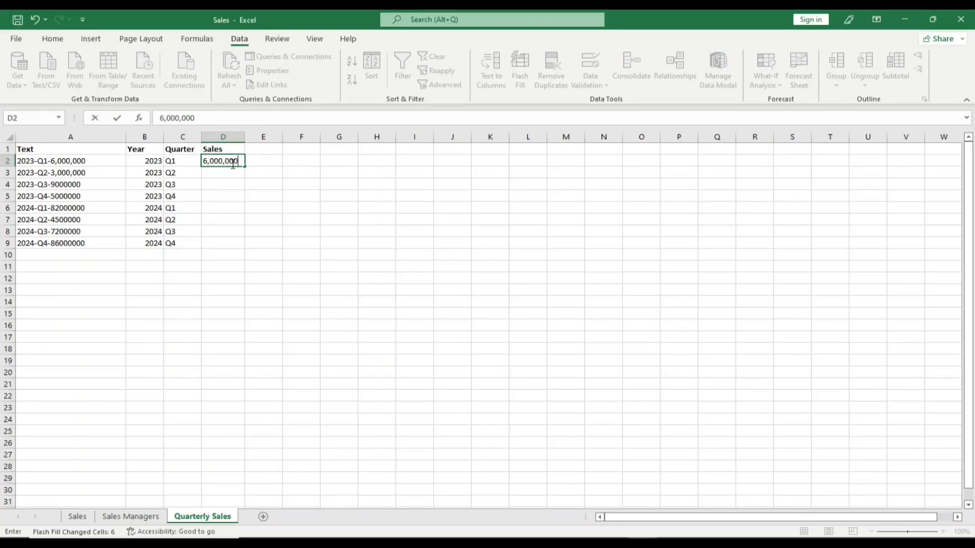
{"action": "key", "text": "Return"}
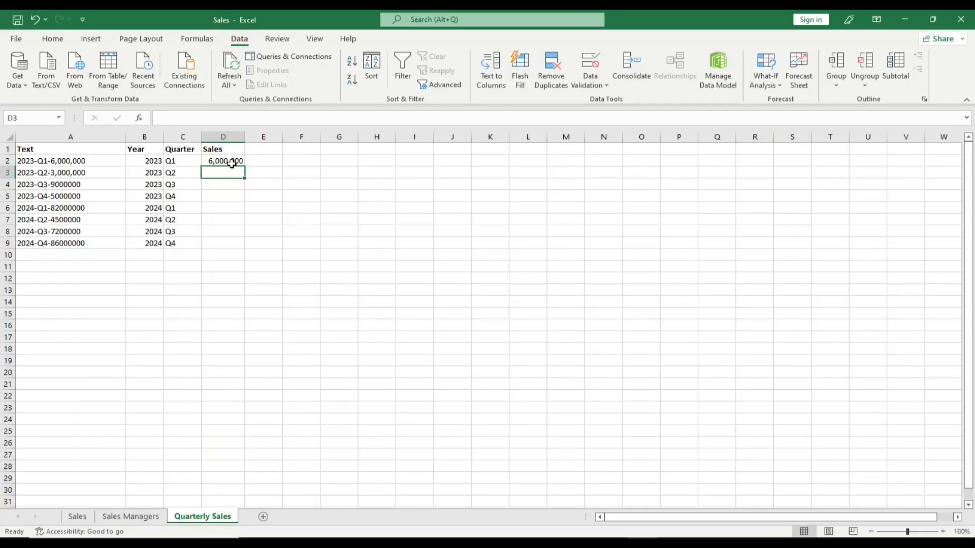
{"action": "type", "text": "3,0"}
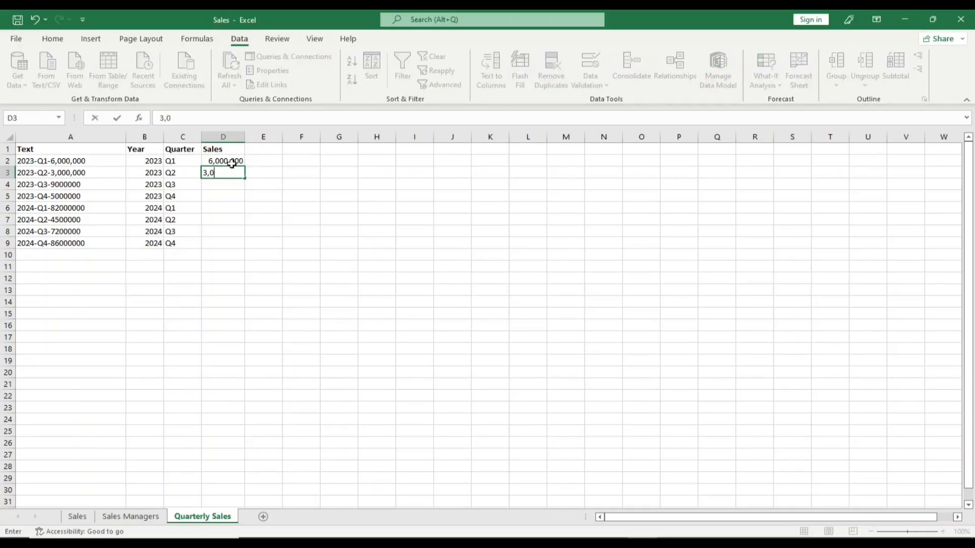
{"action": "type", "text": "00,000"}
{"action": "key", "text": "Return"}
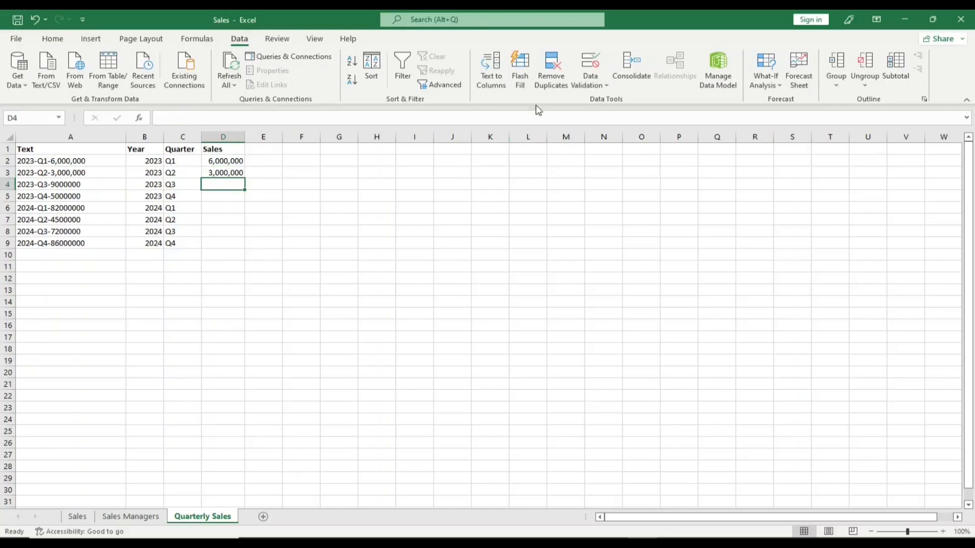
{"action": "left_click", "coordinate": [528, 64]}
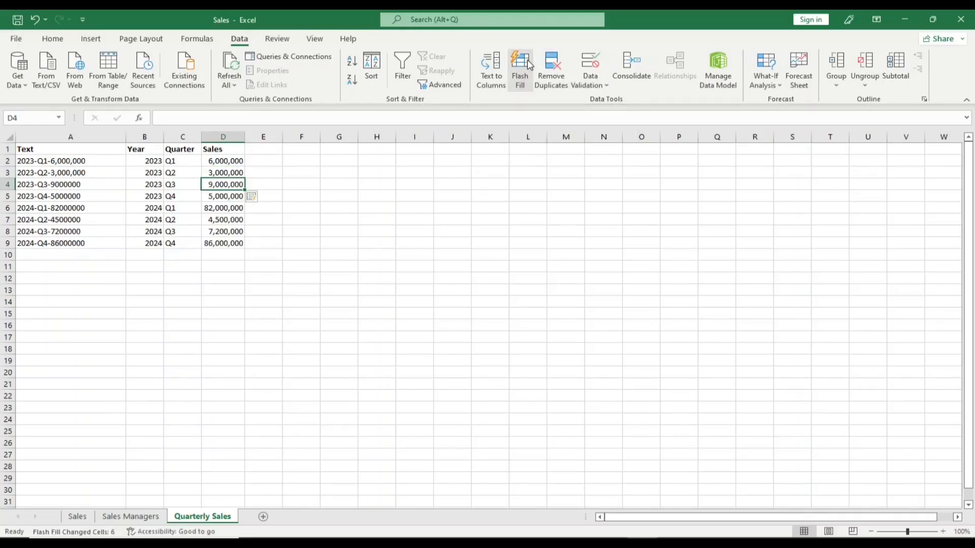